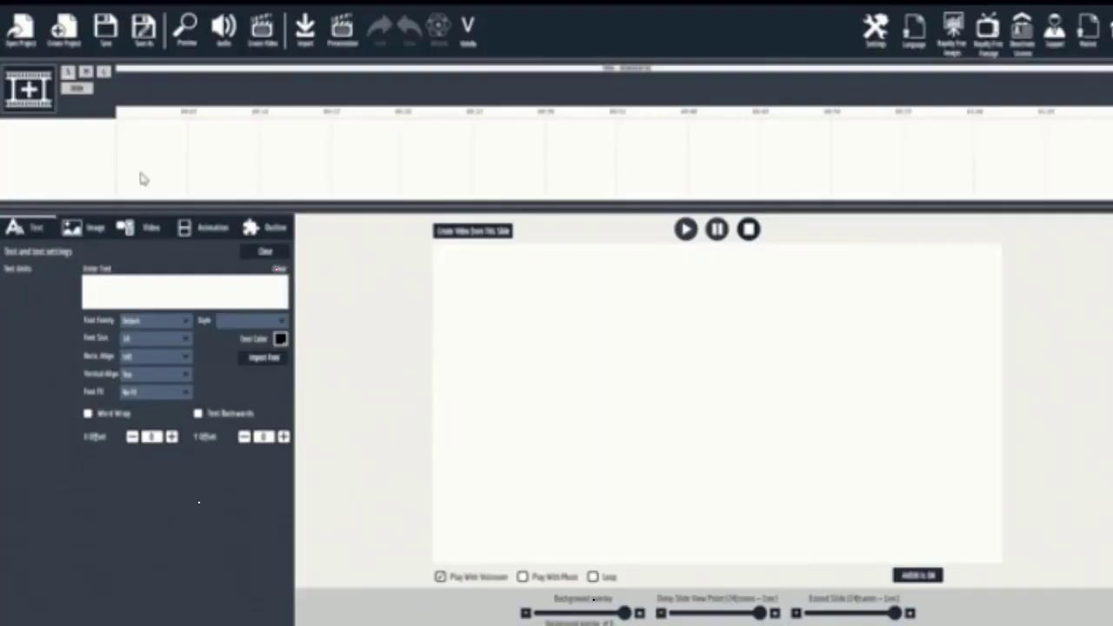
Create a new scene and import the star slide from the 2d Animation pack as a flash animation
click(39, 95)
click(464, 327)
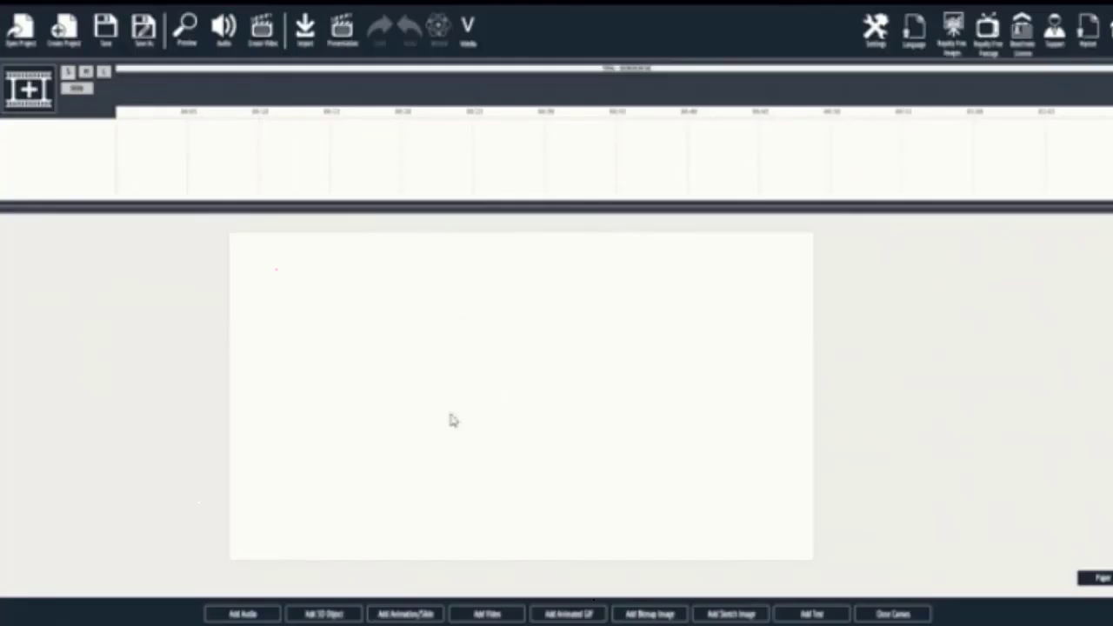
click(403, 614)
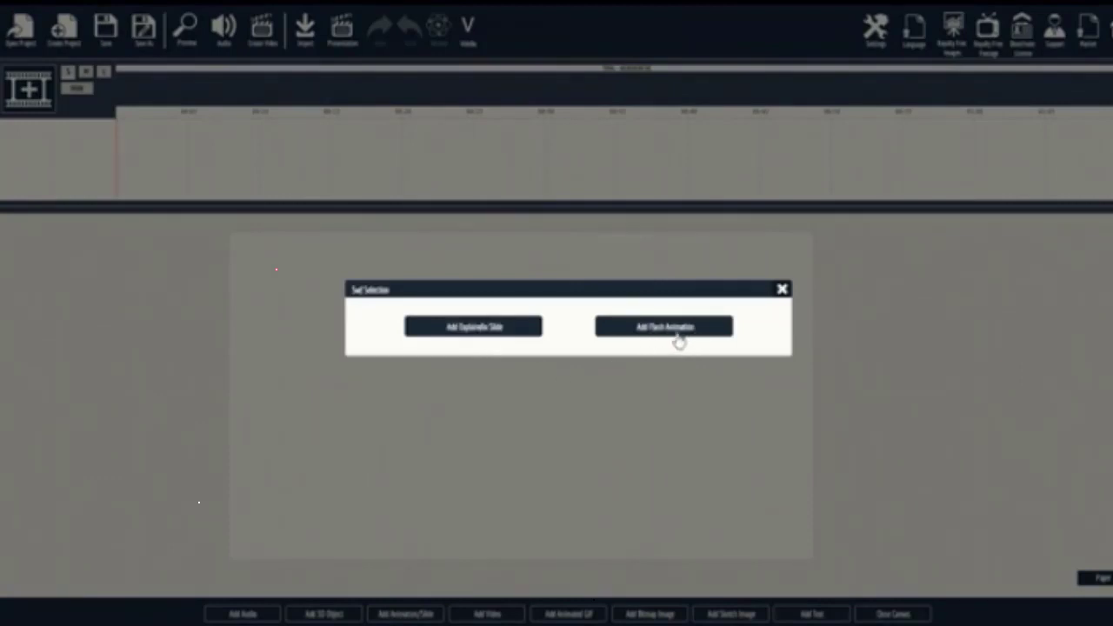
click(475, 339)
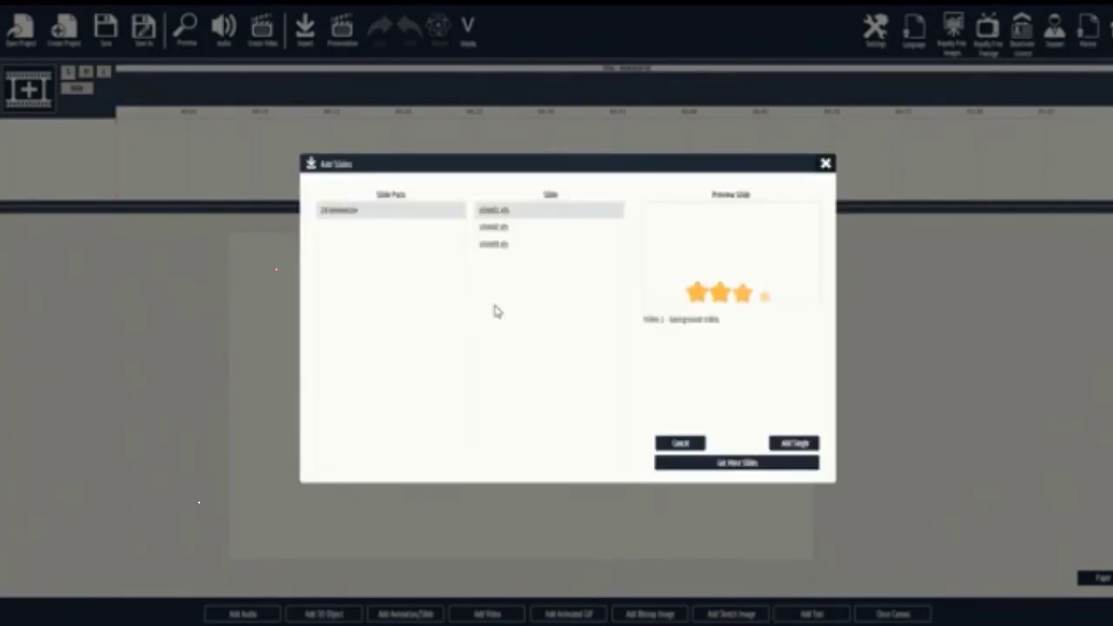
click(793, 445)
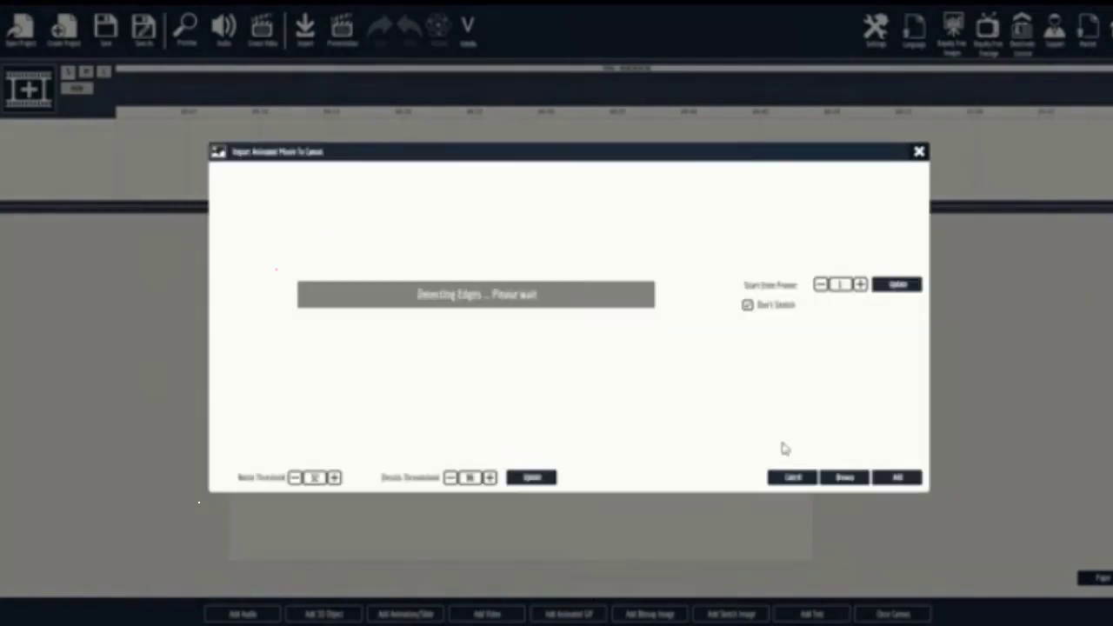
click(896, 478)
Import a second slide from the pack, move it to the top row and start it later
click(407, 614)
click(473, 329)
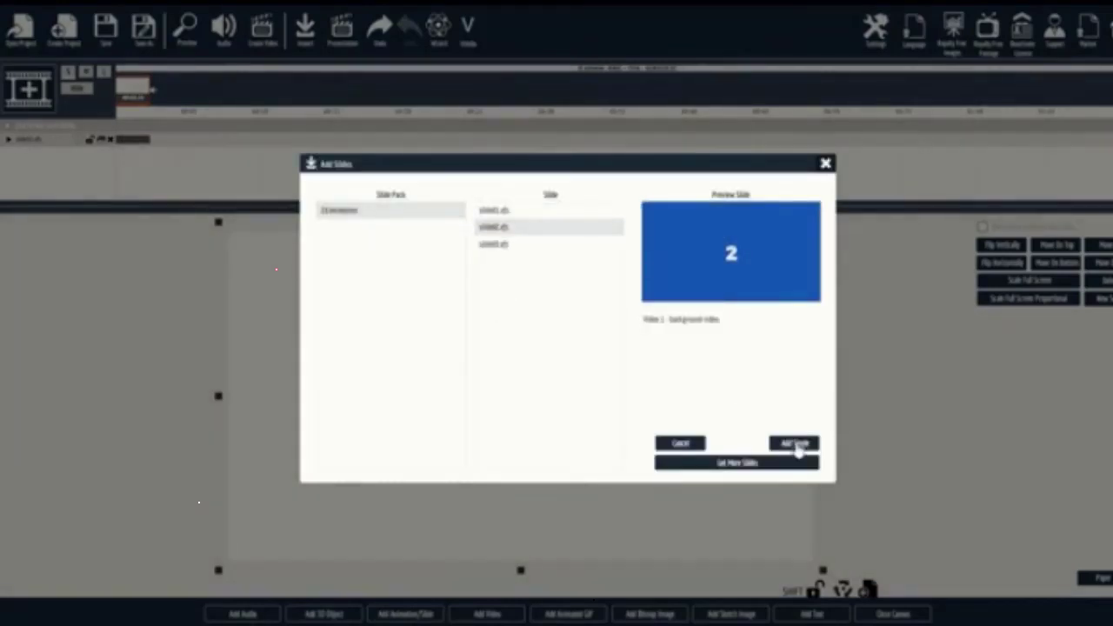
click(794, 445)
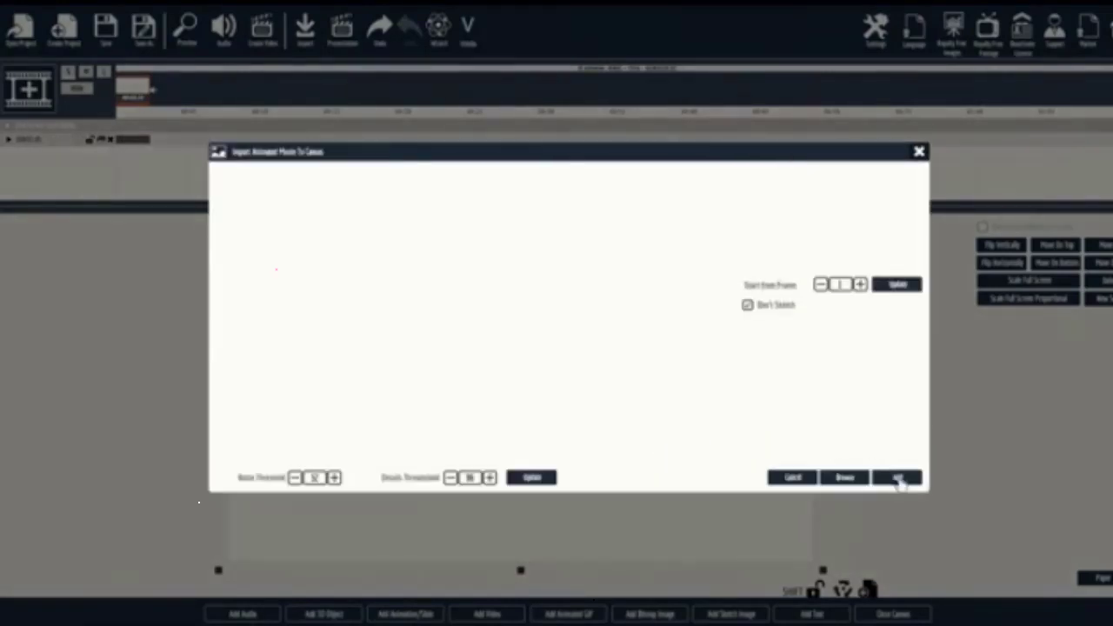
click(898, 478)
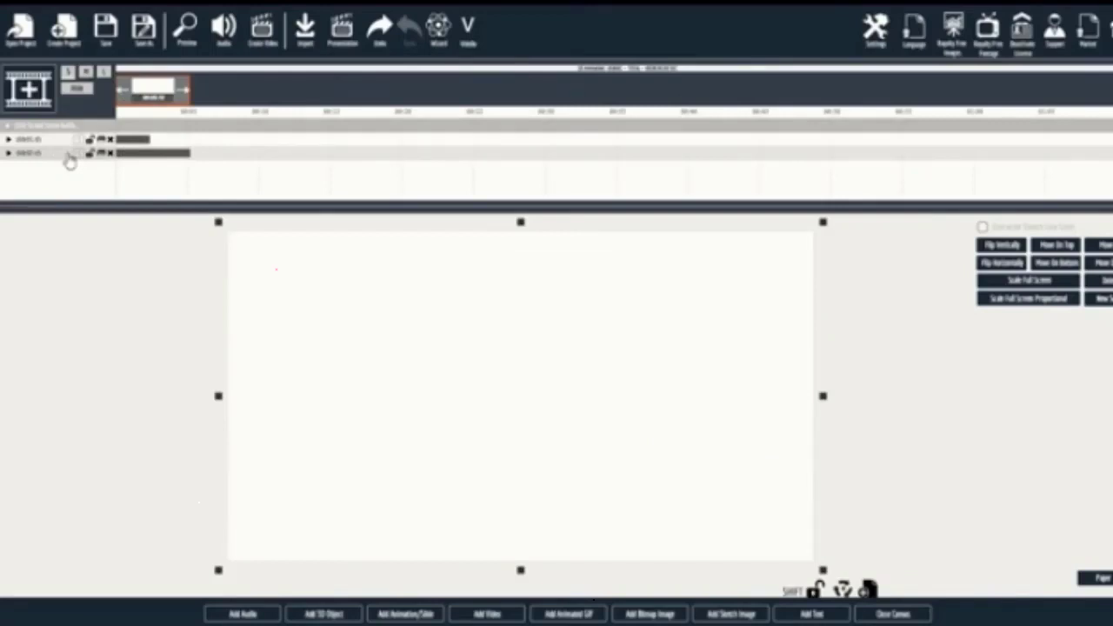
drag(69, 161, 64, 139)
drag(148, 146, 213, 152)
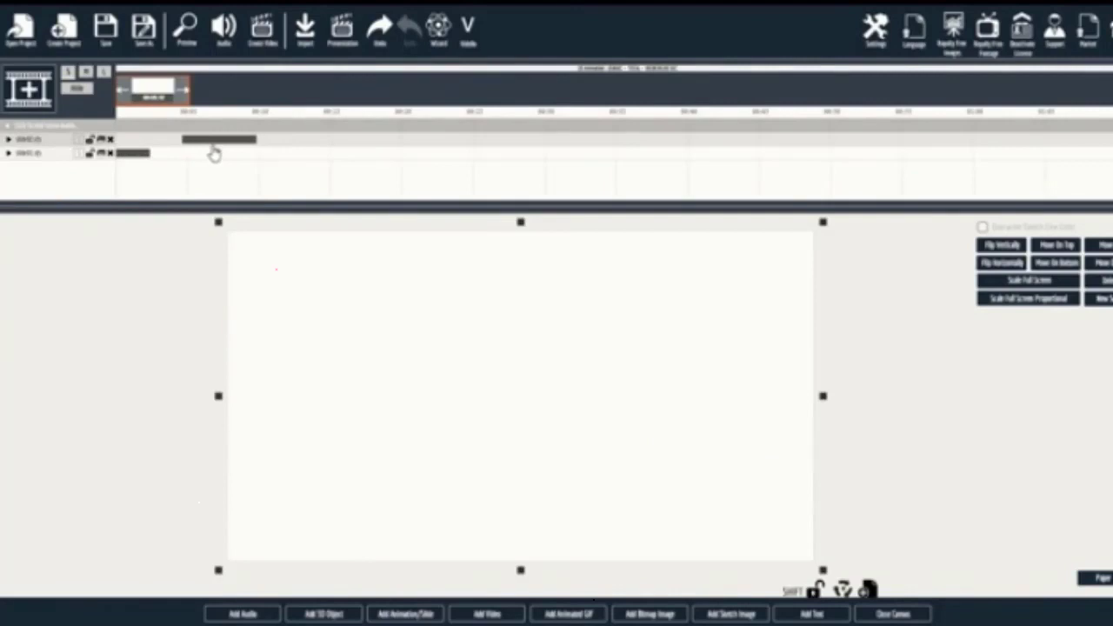
Add the test 01 step 3D object at full-screen proportional scale, its clip moved to the top and later
click(327, 614)
click(266, 179)
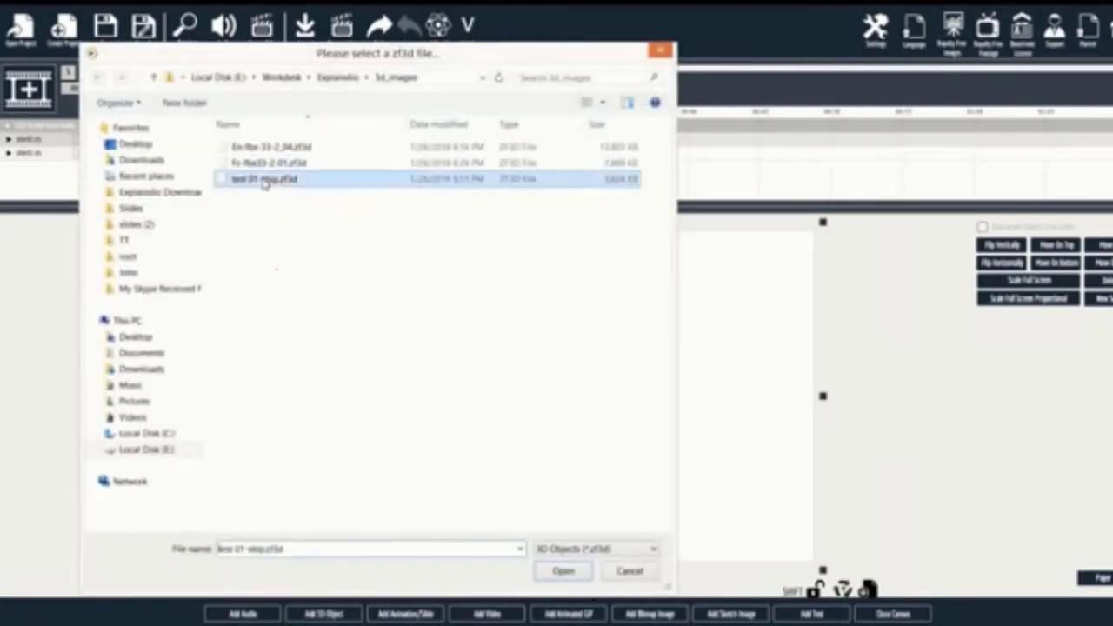
double_click(265, 179)
click(1012, 288)
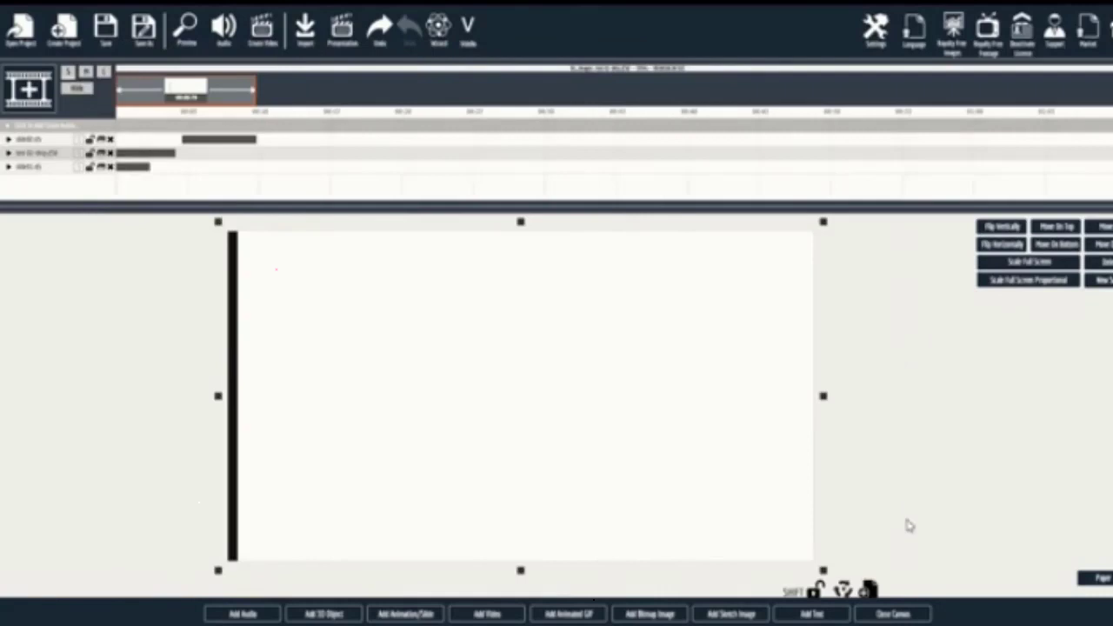
click(893, 614)
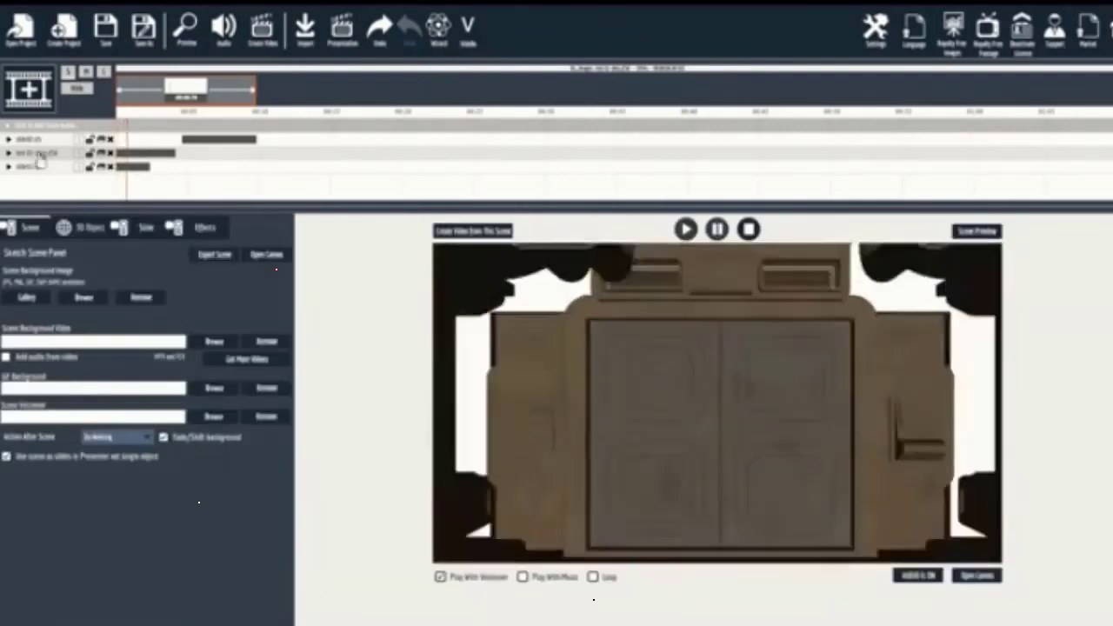
drag(145, 153, 172, 140)
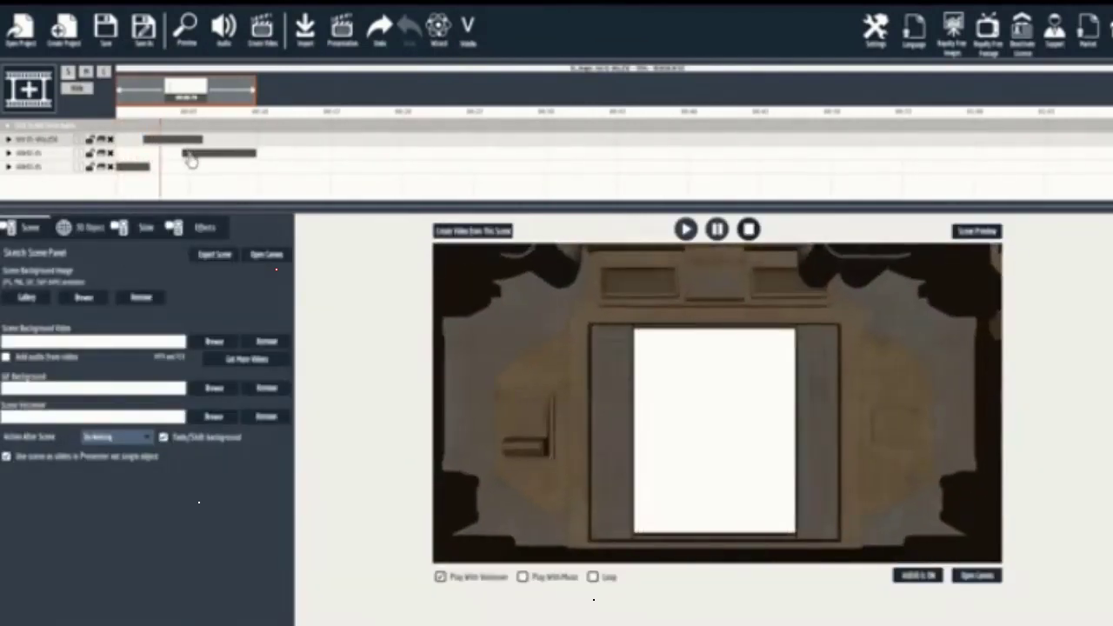
click(191, 47)
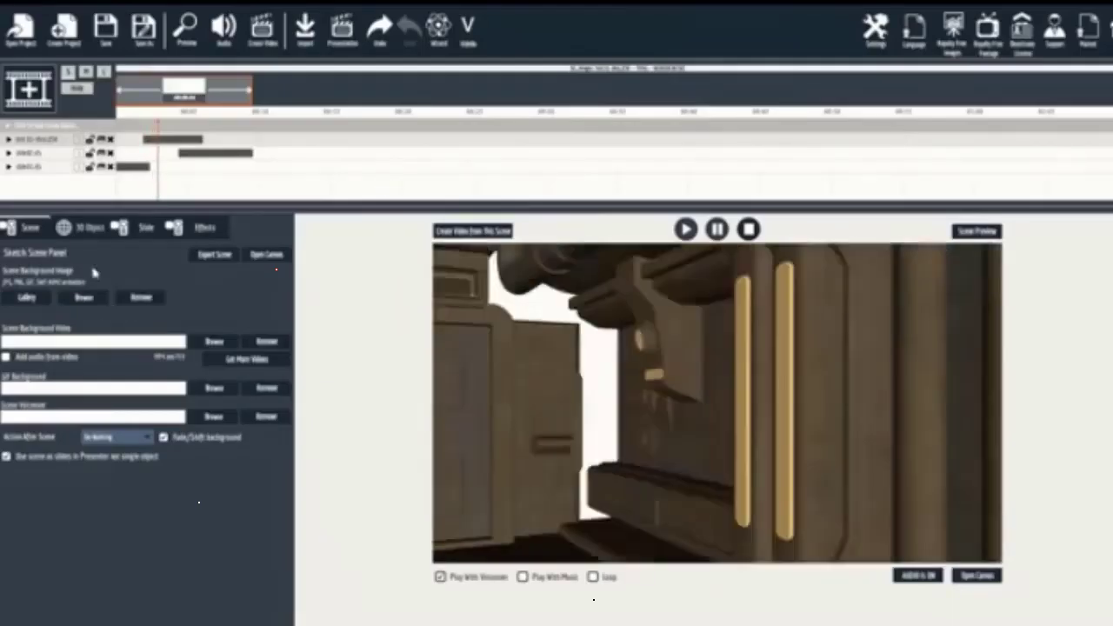
Texture the 3D model with the grid photo from STOCK IMAGES and preview the scene
click(83, 230)
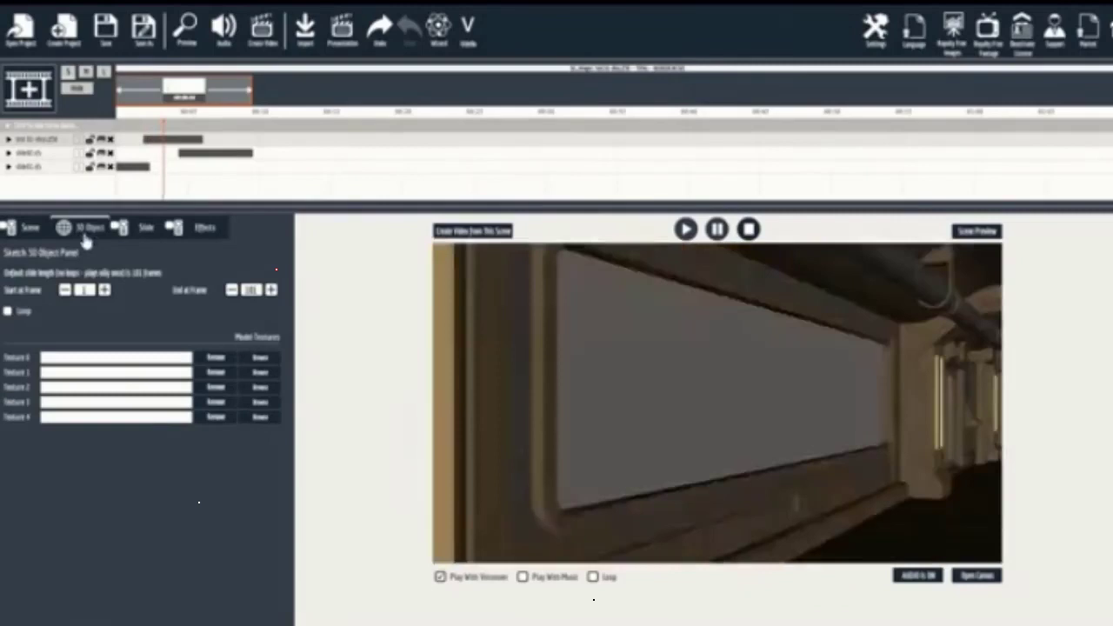
click(260, 408)
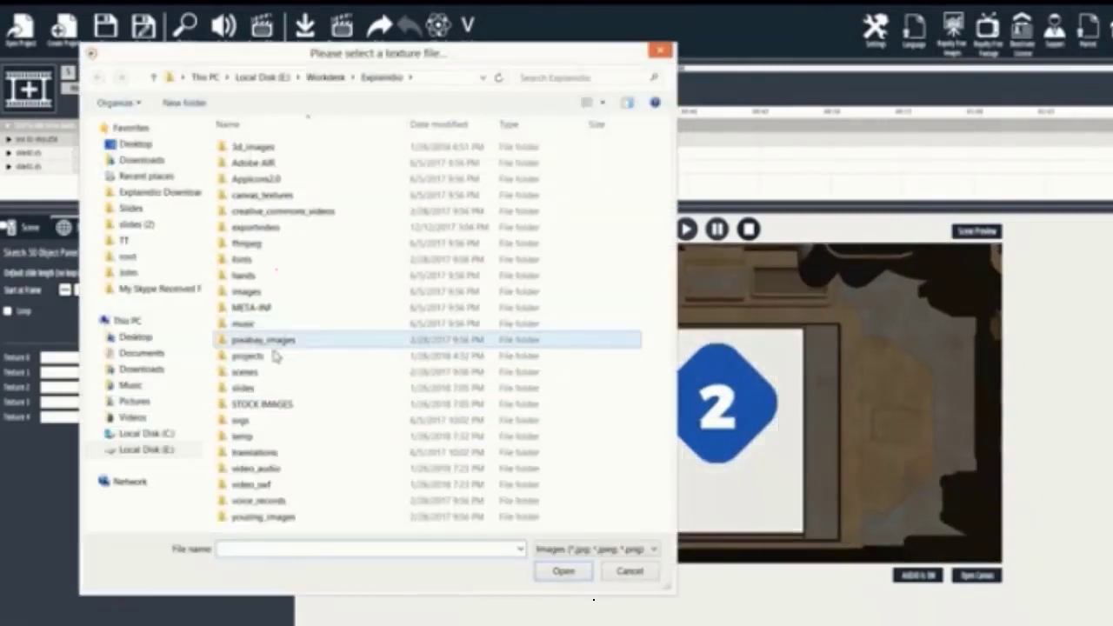
double_click(270, 404)
double_click(369, 172)
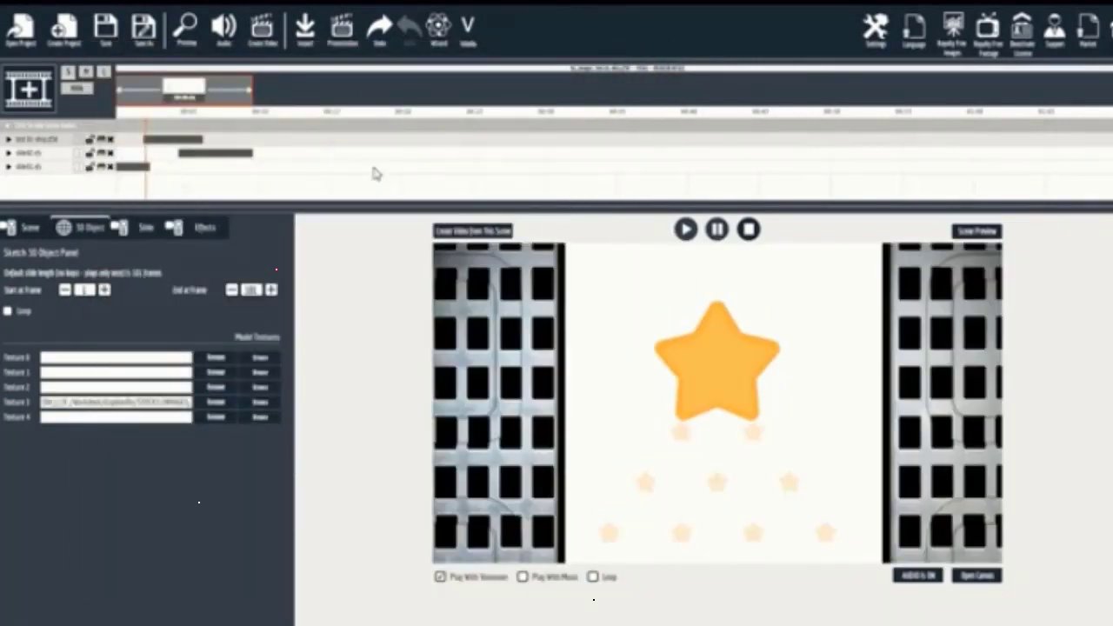
click(186, 34)
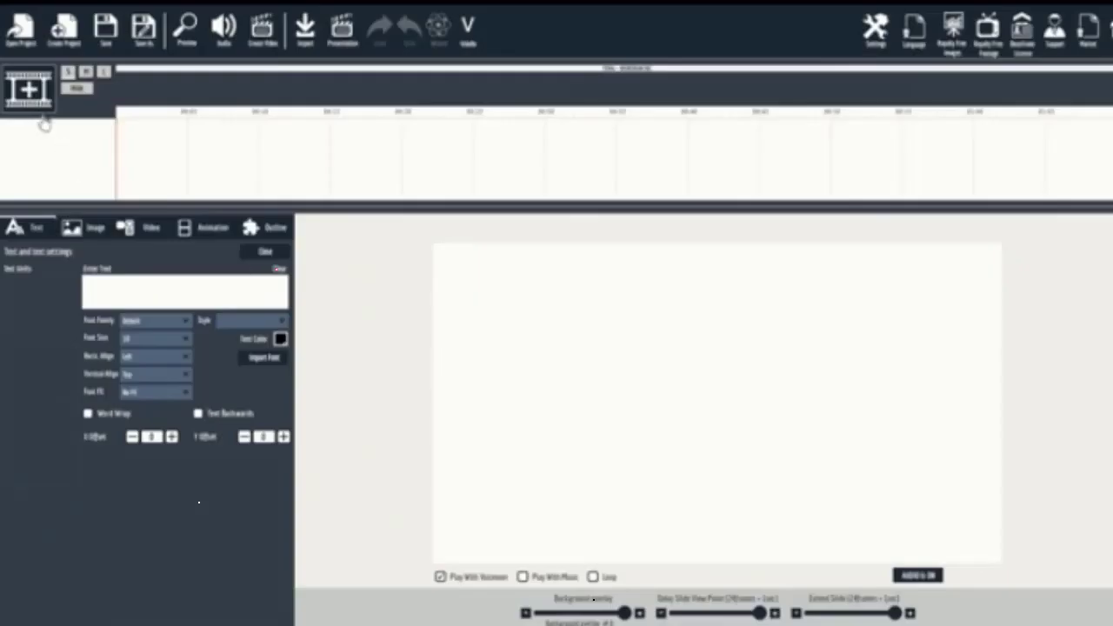
Create a new scene with the standing cartoon woman sketch from the Personal Library, nudged slightly right
click(37, 106)
click(461, 328)
click(731, 614)
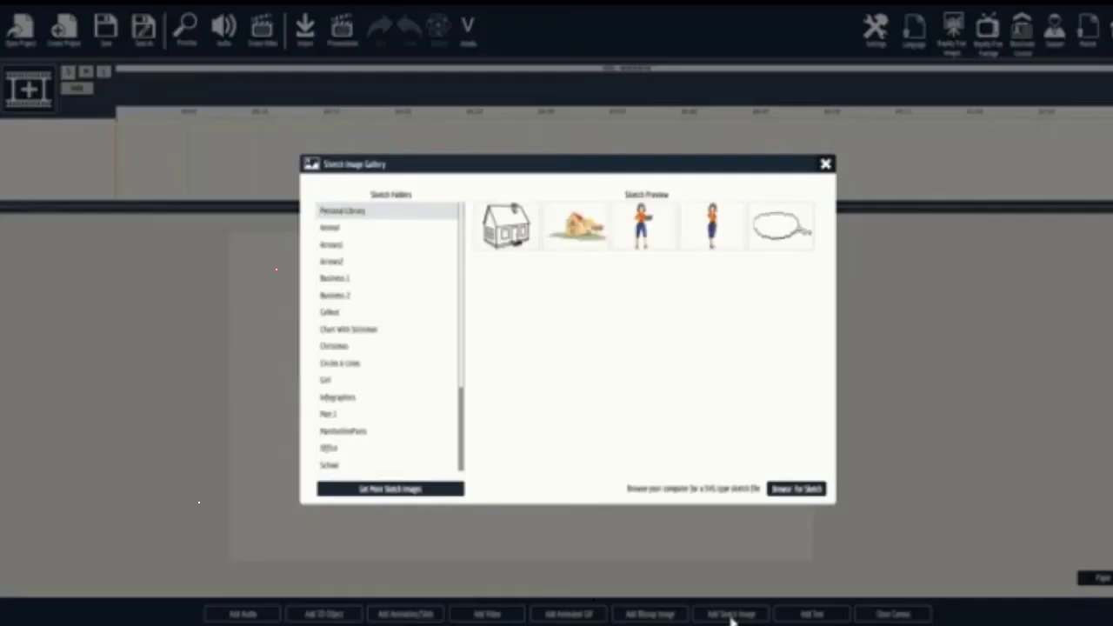
click(715, 224)
drag(520, 422, 574, 422)
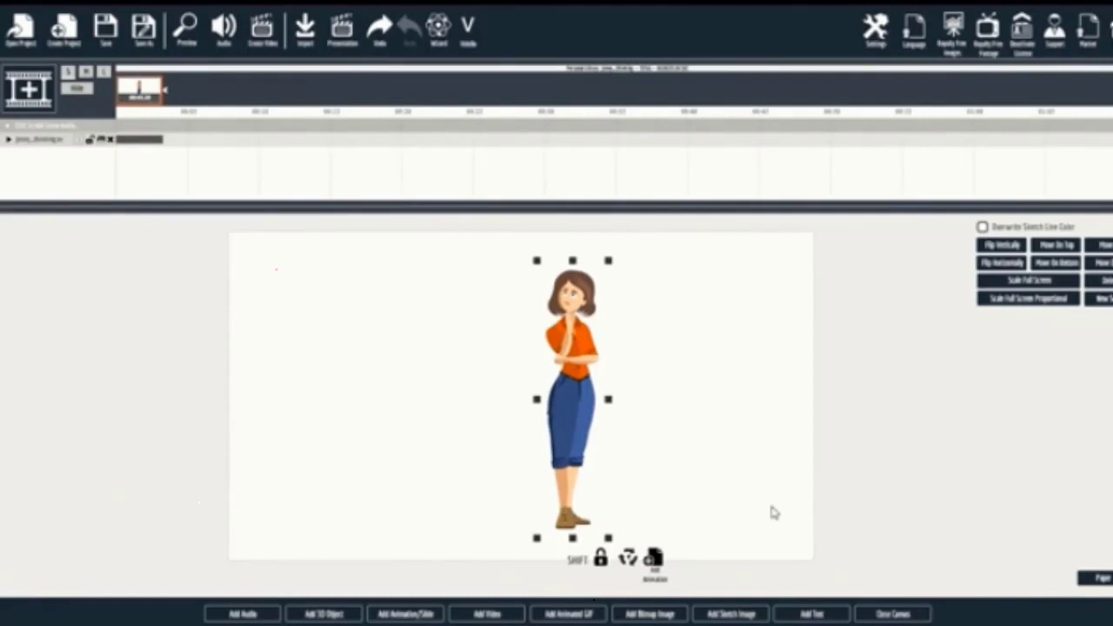
Add the text caption 'This is Jenny!' to the right of the woman
click(815, 613)
drag(492, 406, 681, 409)
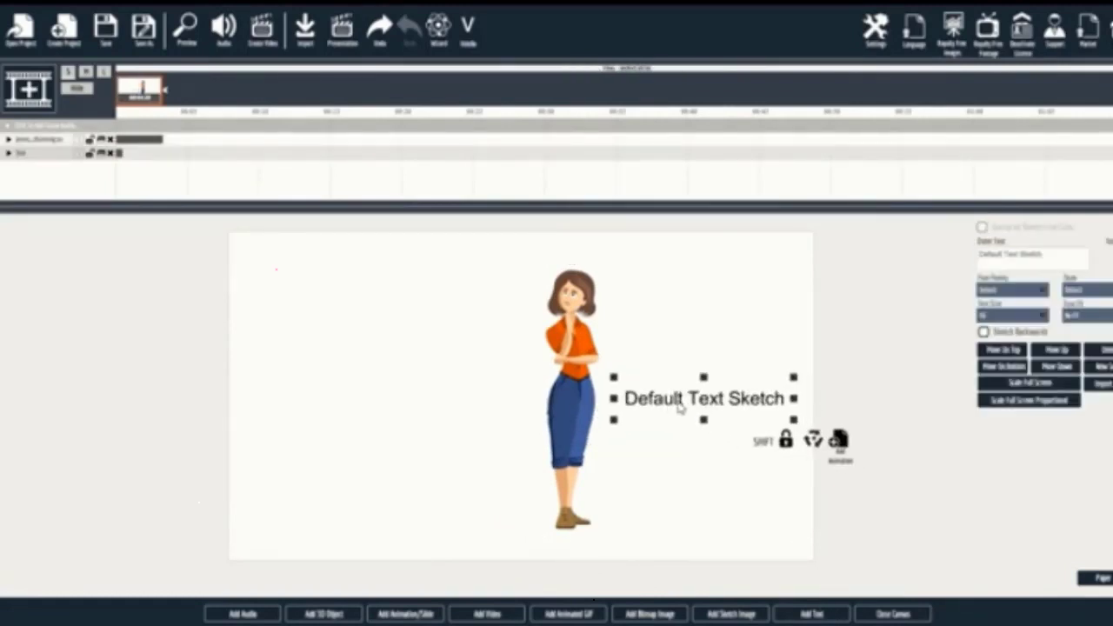
drag(1051, 252, 827, 254)
text(This)
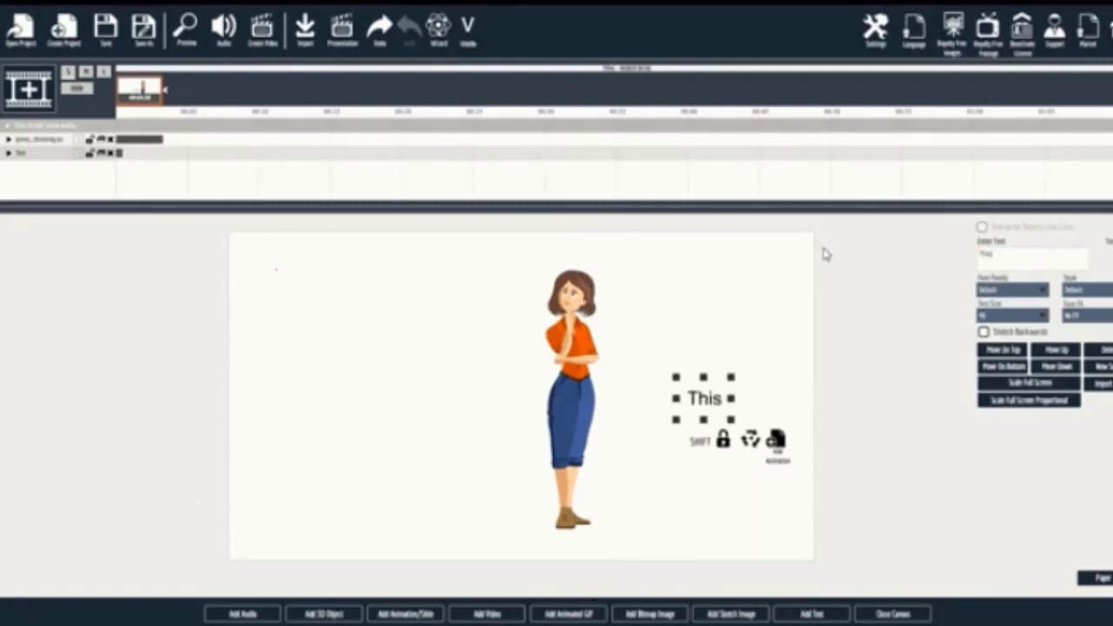
text( is Jenny!)
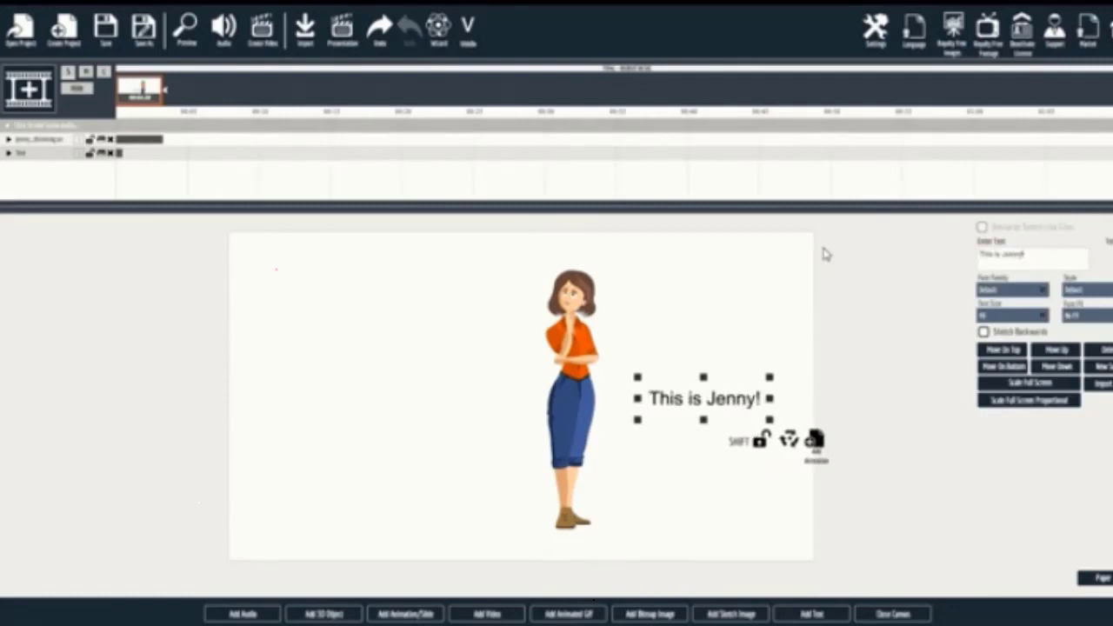
Give the caption a bold serif font and a larger text size
click(987, 290)
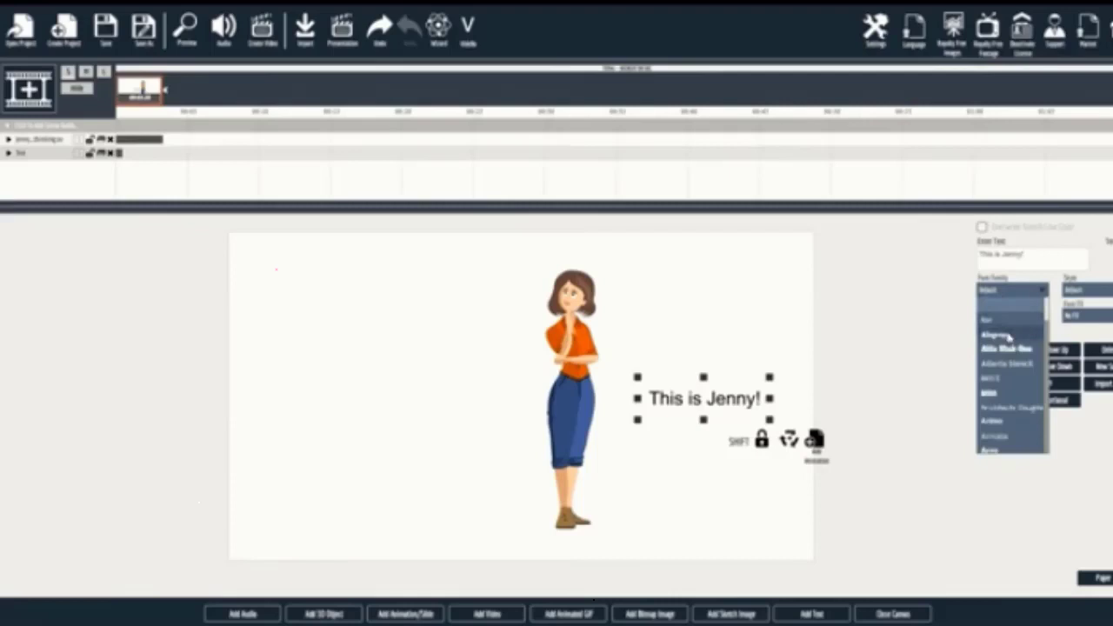
click(1009, 342)
click(1005, 315)
scroll(1006, 348, down, 5)
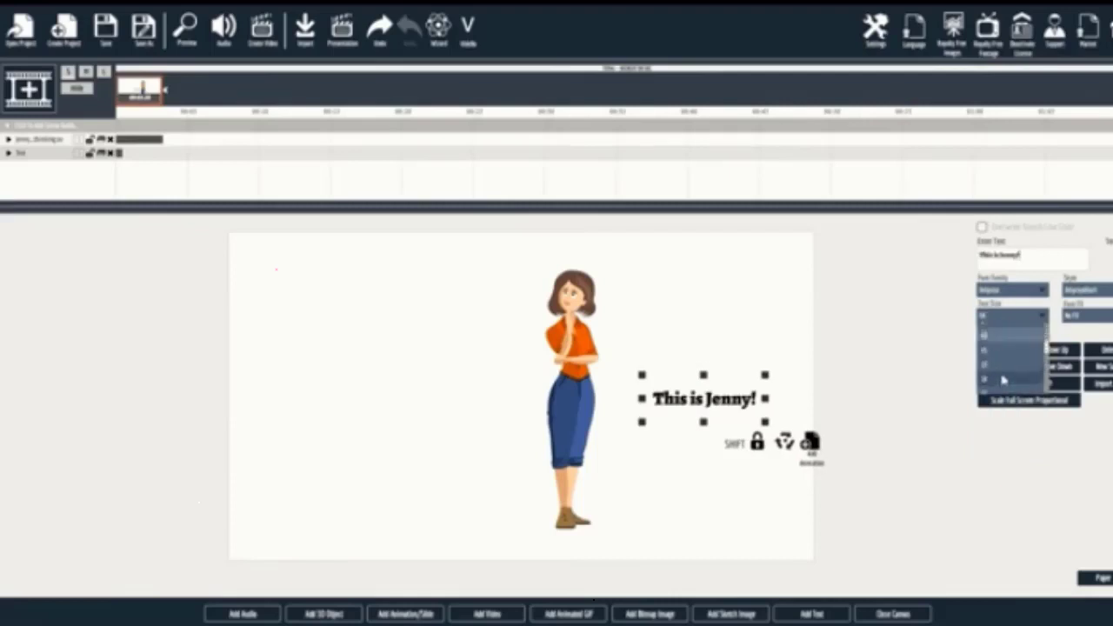
click(1005, 373)
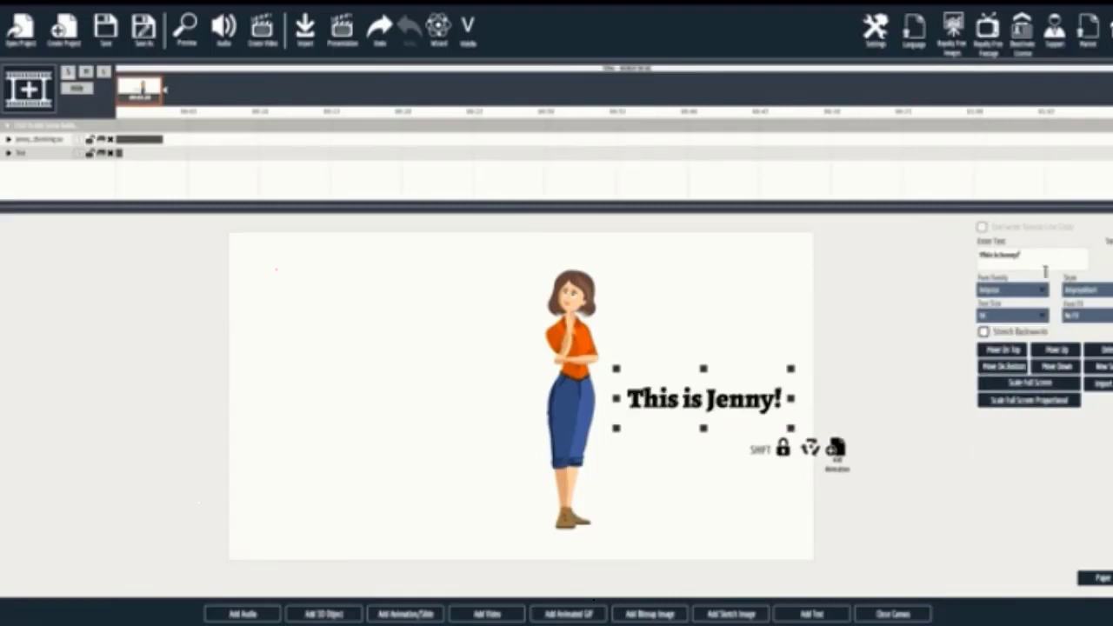
Add a shortened Sketch by Hand effect to the Text track
click(8, 152)
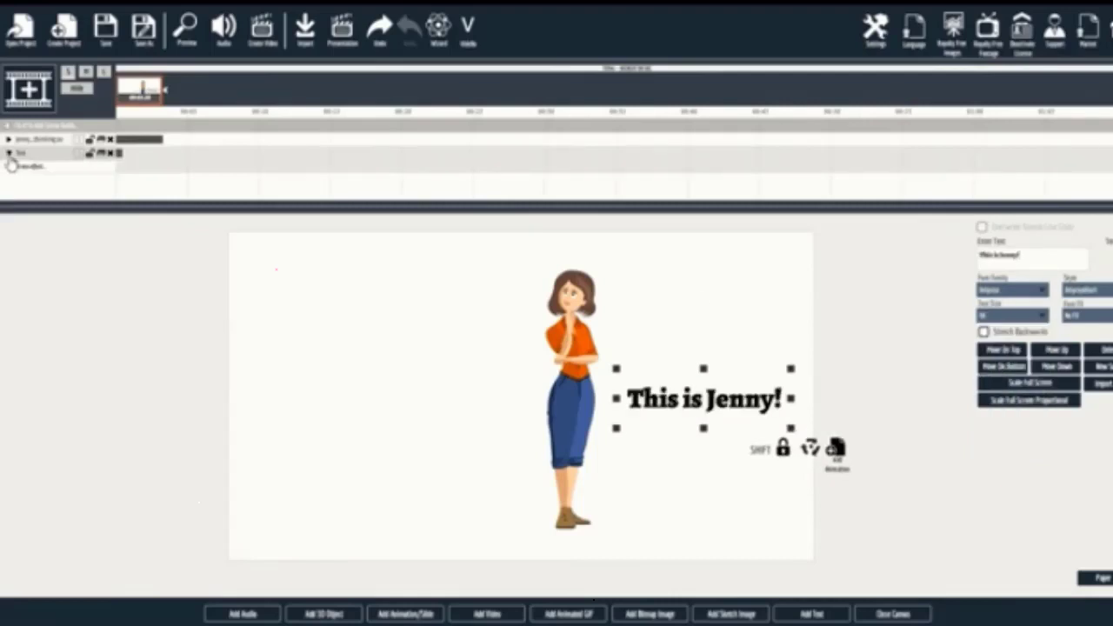
click(71, 171)
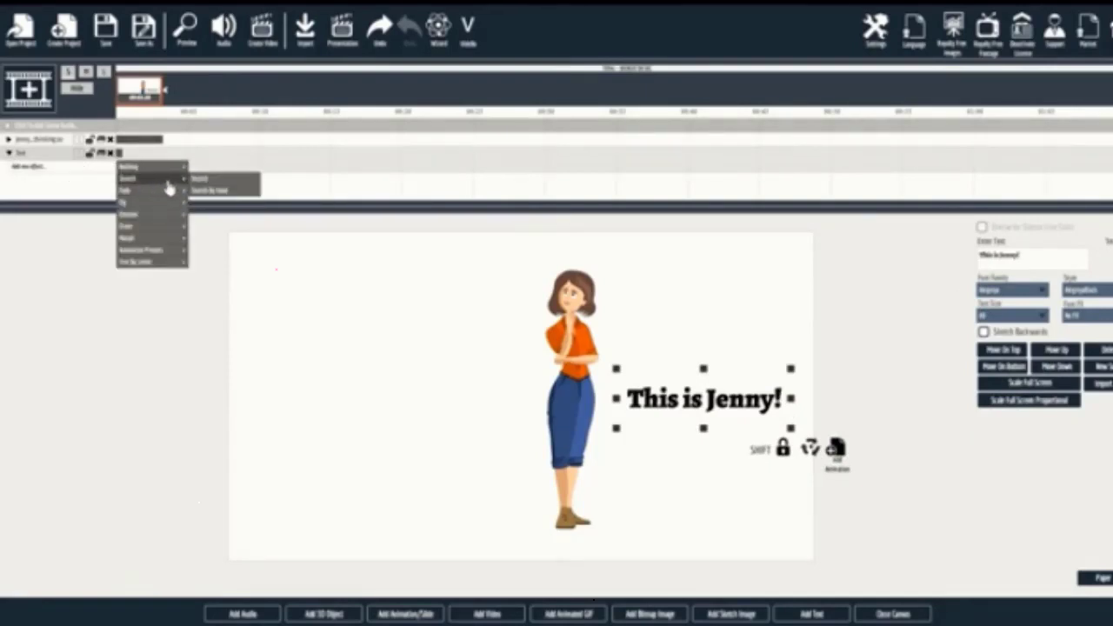
click(222, 189)
drag(163, 167, 142, 166)
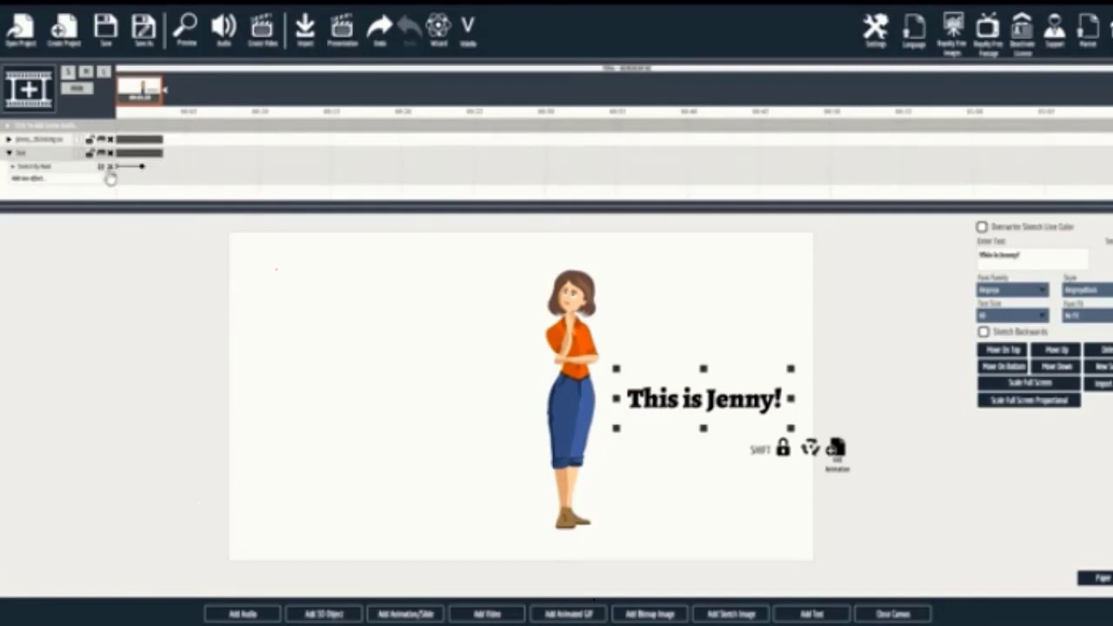
Move the Text track above Jenny and delay it until she is drawn
click(9, 154)
drag(32, 160, 52, 140)
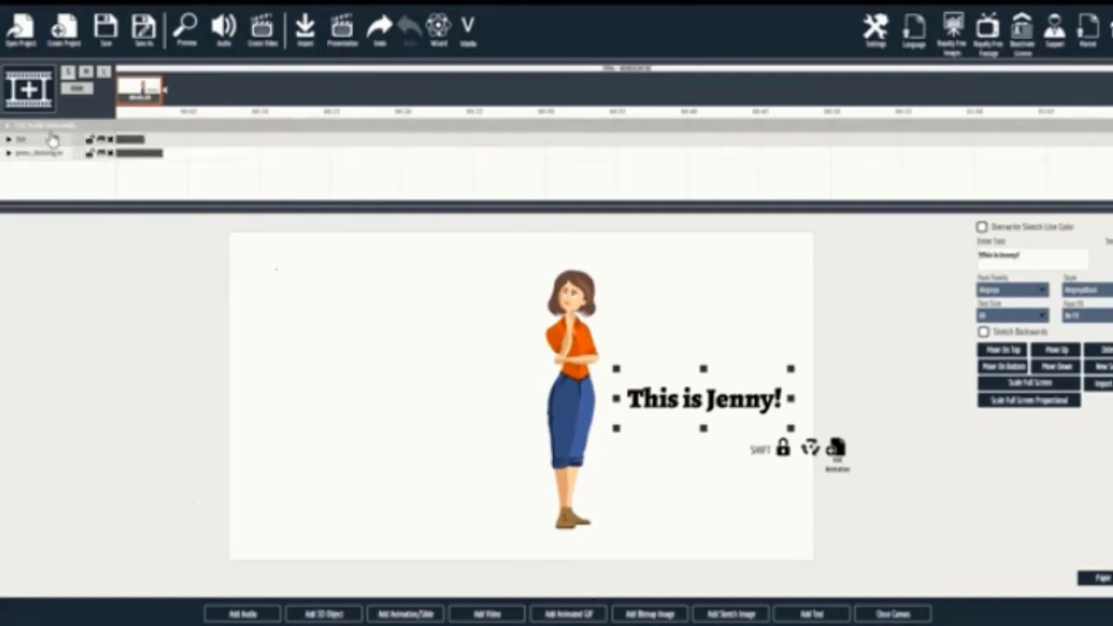
drag(137, 147, 178, 150)
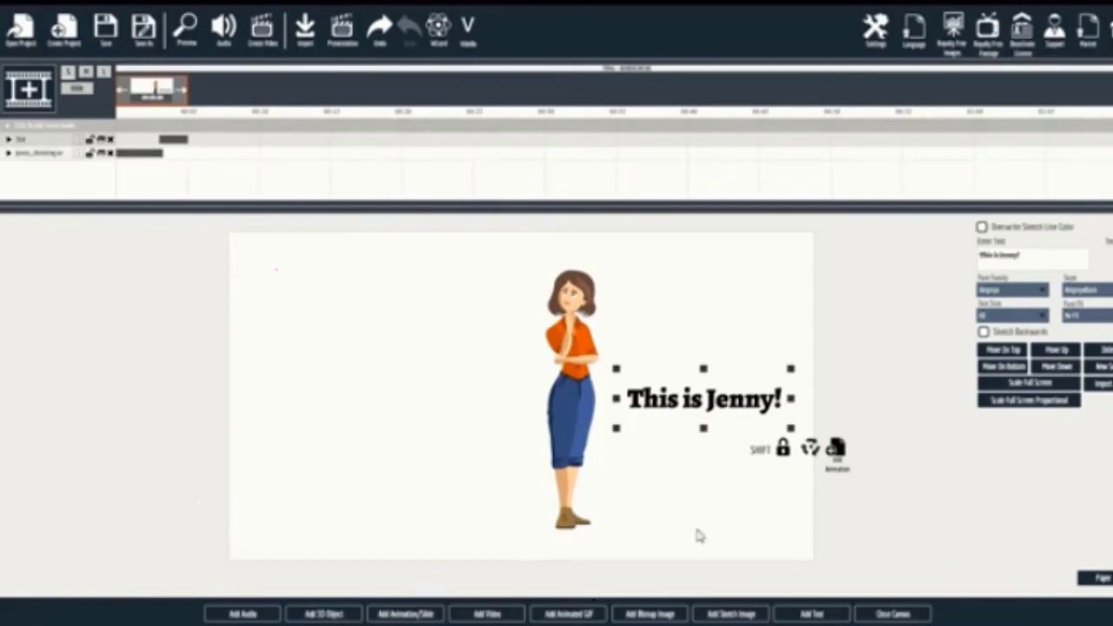
Add a thought bubble sketch up-left of Jenny, starting after the title text
click(731, 614)
click(782, 248)
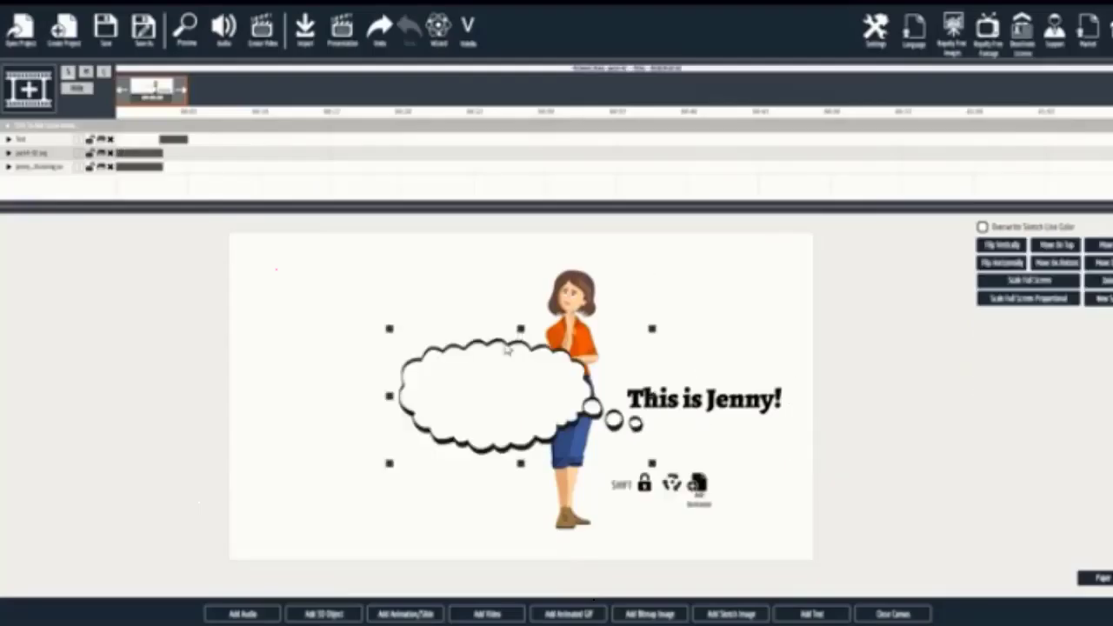
drag(452, 383, 360, 298)
click(9, 153)
click(127, 172)
click(129, 187)
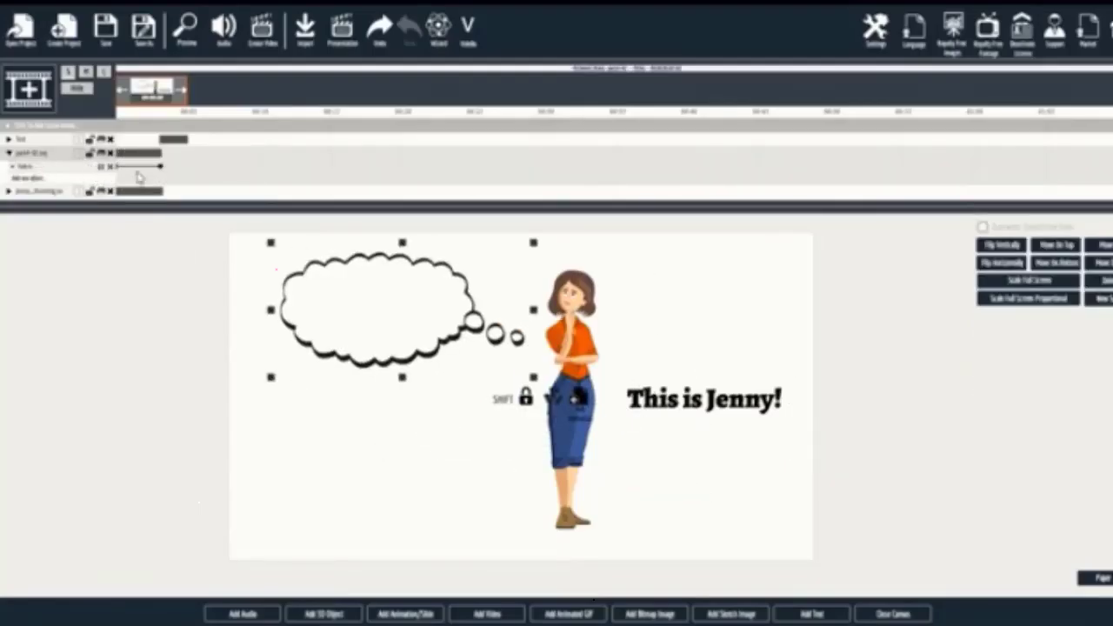
click(130, 153)
drag(128, 139, 176, 139)
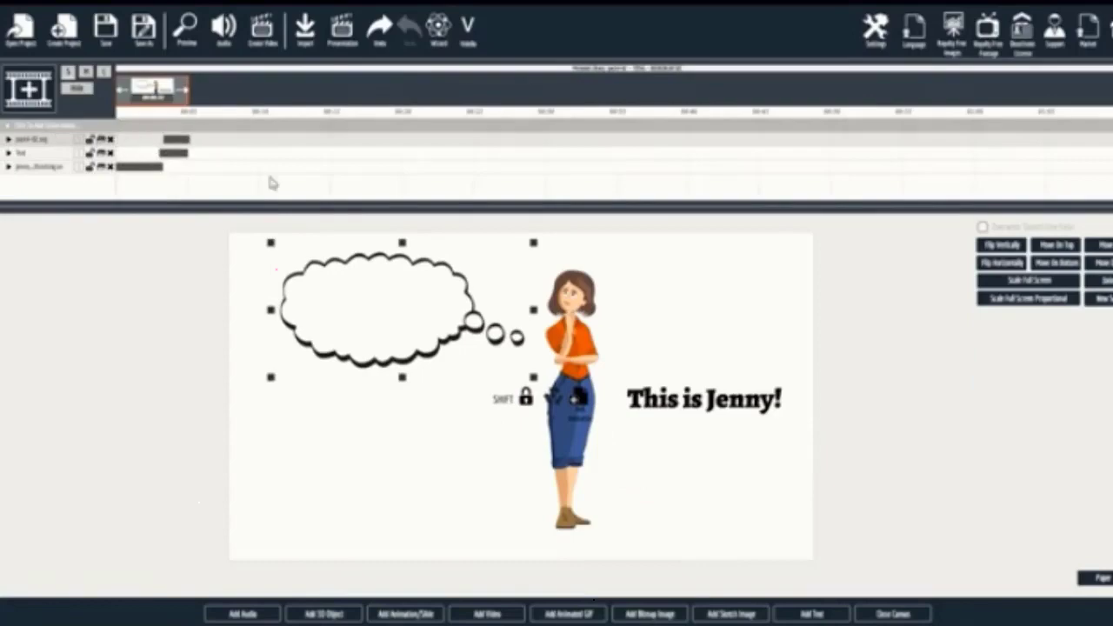
Add a house sketch inside the thought bubble, appearing after the bubble
click(715, 602)
double_click(517, 223)
drag(512, 387, 381, 311)
click(139, 153)
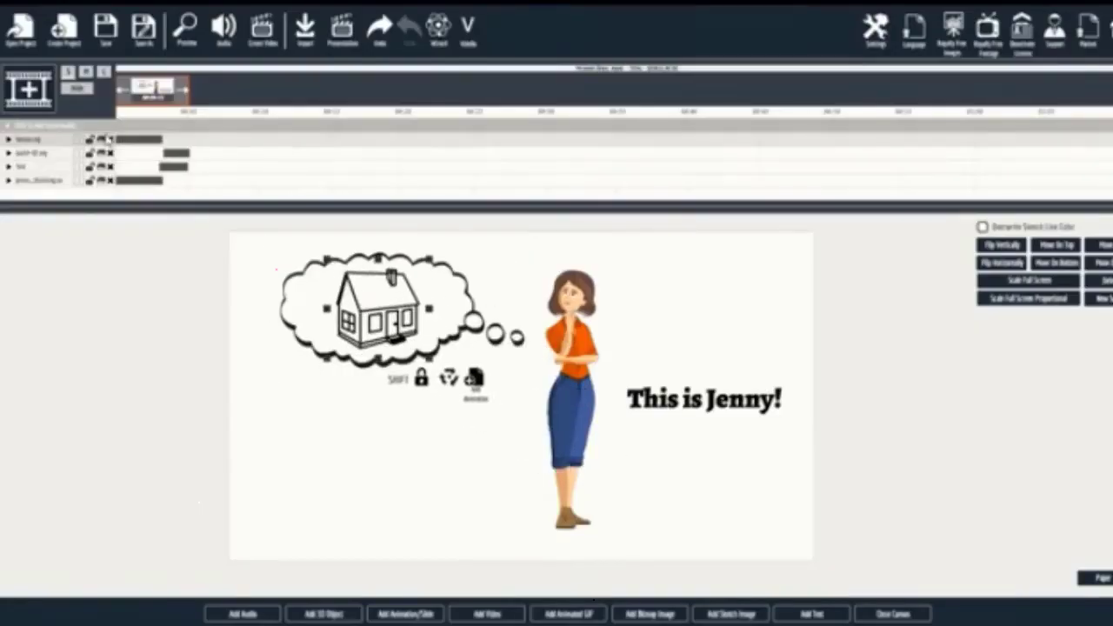
drag(139, 139, 203, 157)
Add restyled text 'She was thinking about buying a new house...' below the bubble, appearing after the house
click(812, 614)
drag(513, 396, 390, 441)
text(She was thinking about buying a new house...)
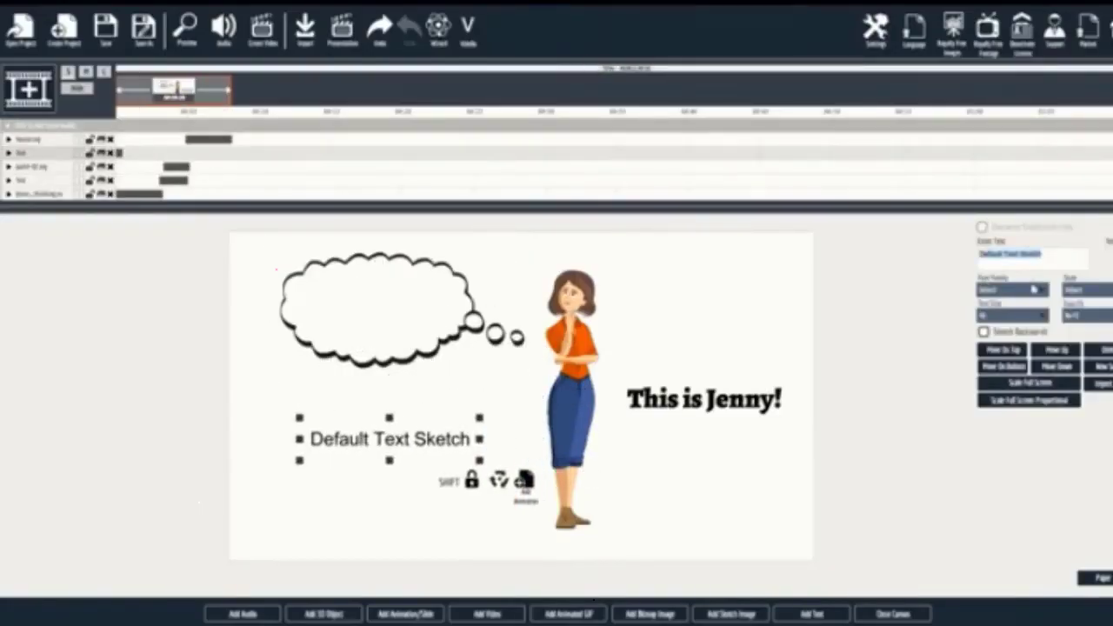
click(1012, 290)
click(1012, 315)
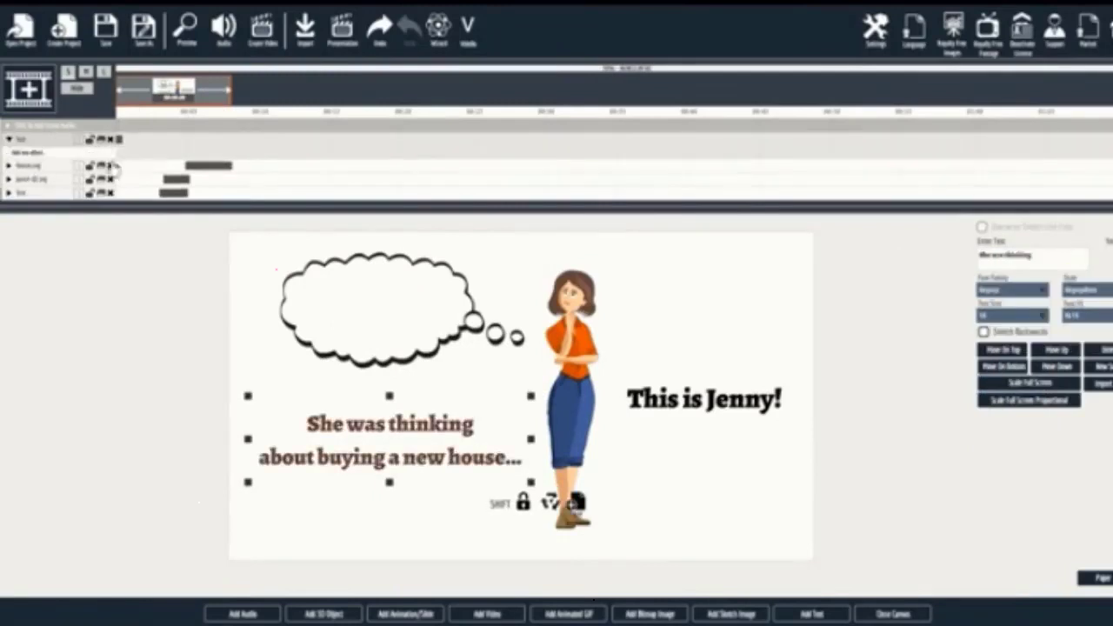
click(131, 154)
drag(130, 139, 241, 145)
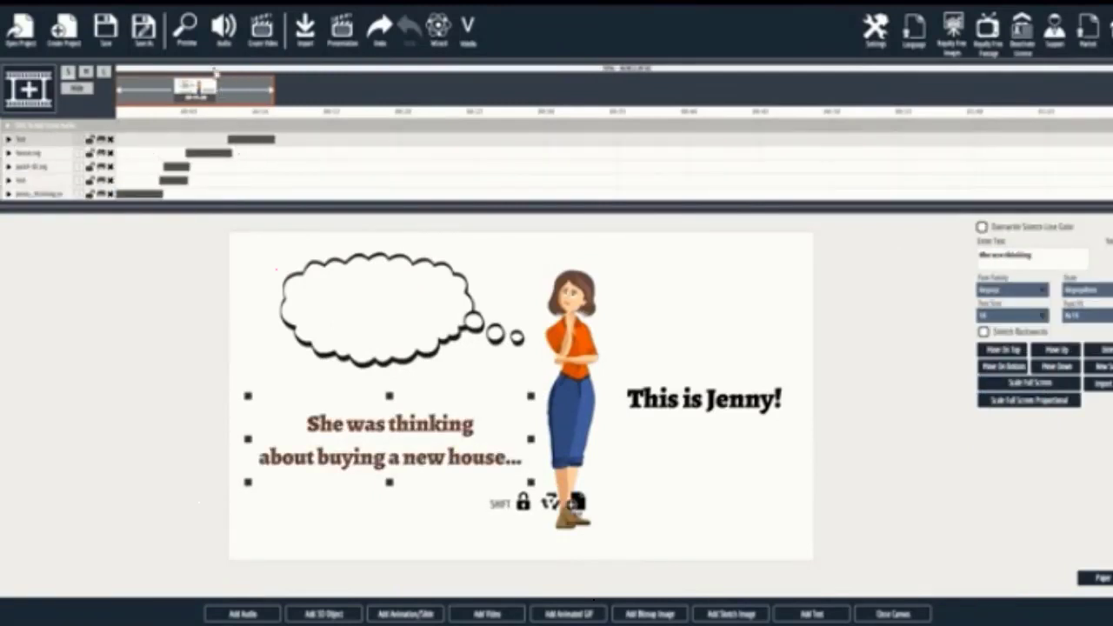
Play the finished Jenny doodle scene in Preview
click(186, 44)
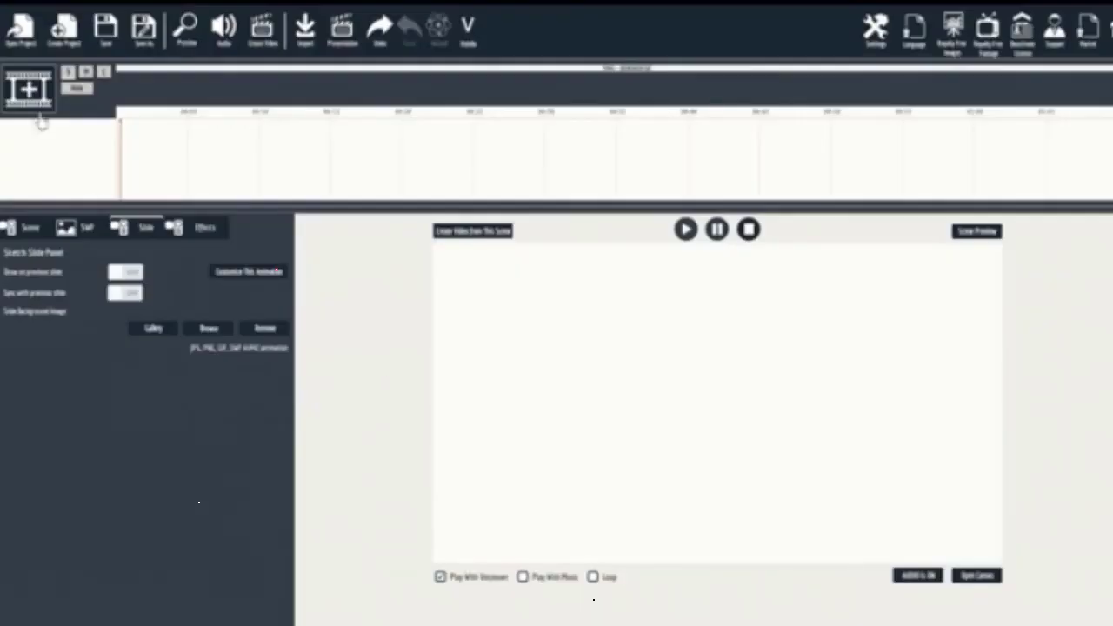
Create a new scene and import a first expandable slide from the video effects pack
click(39, 112)
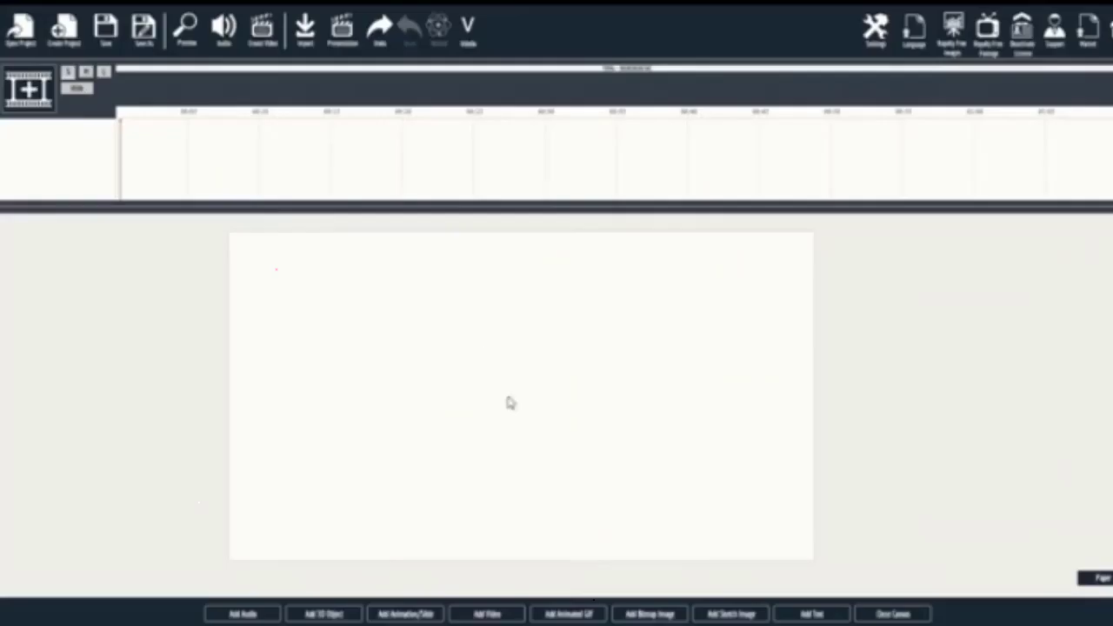
click(424, 604)
click(477, 329)
click(783, 442)
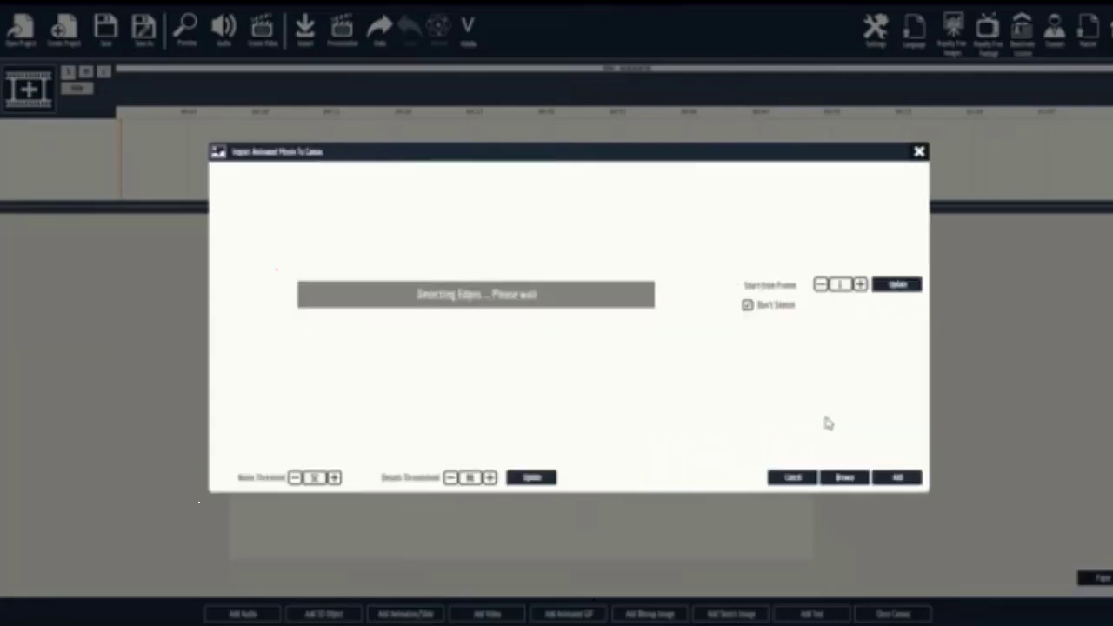
click(897, 477)
Import a second, different slide from the pack into the scene
click(409, 614)
click(464, 338)
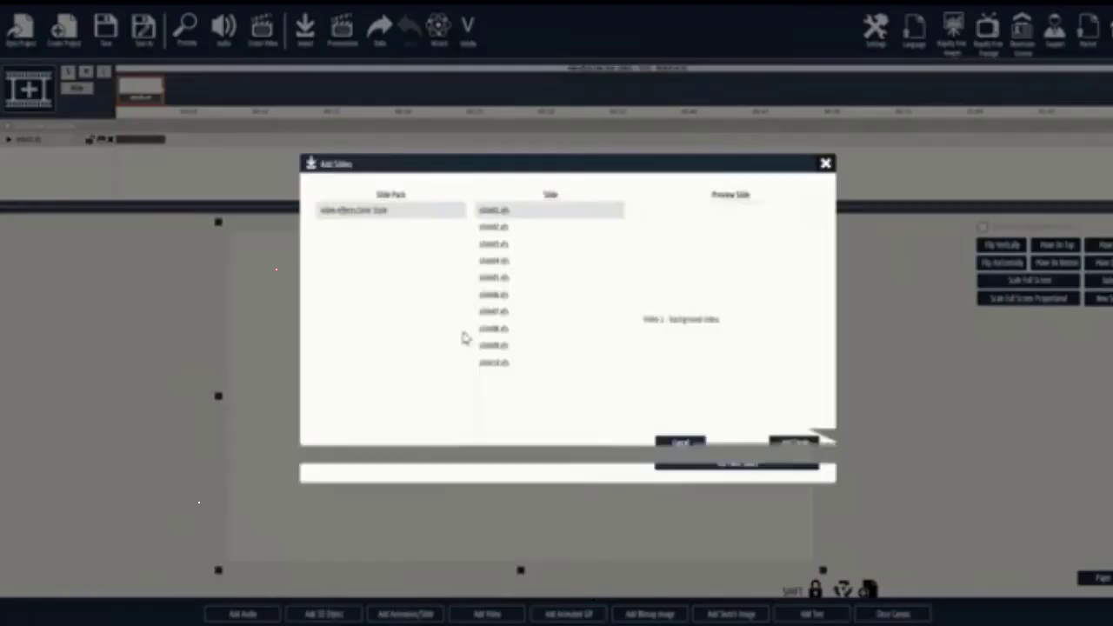
click(495, 243)
click(791, 440)
click(897, 474)
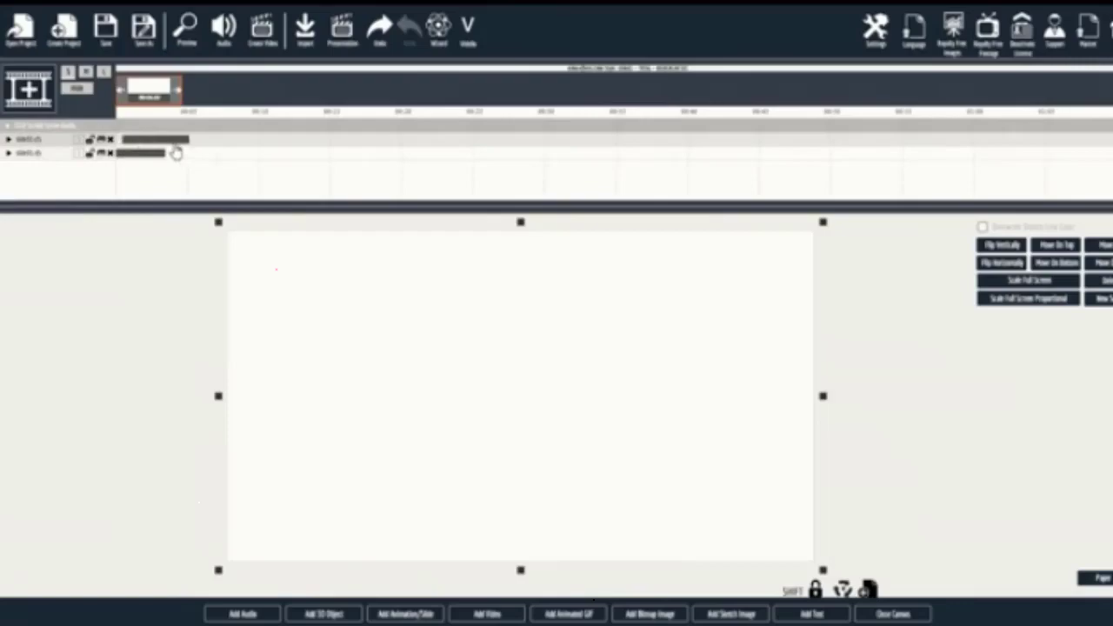
Import a third slide from the pack and preview the scene
click(406, 614)
click(495, 325)
click(522, 296)
click(773, 442)
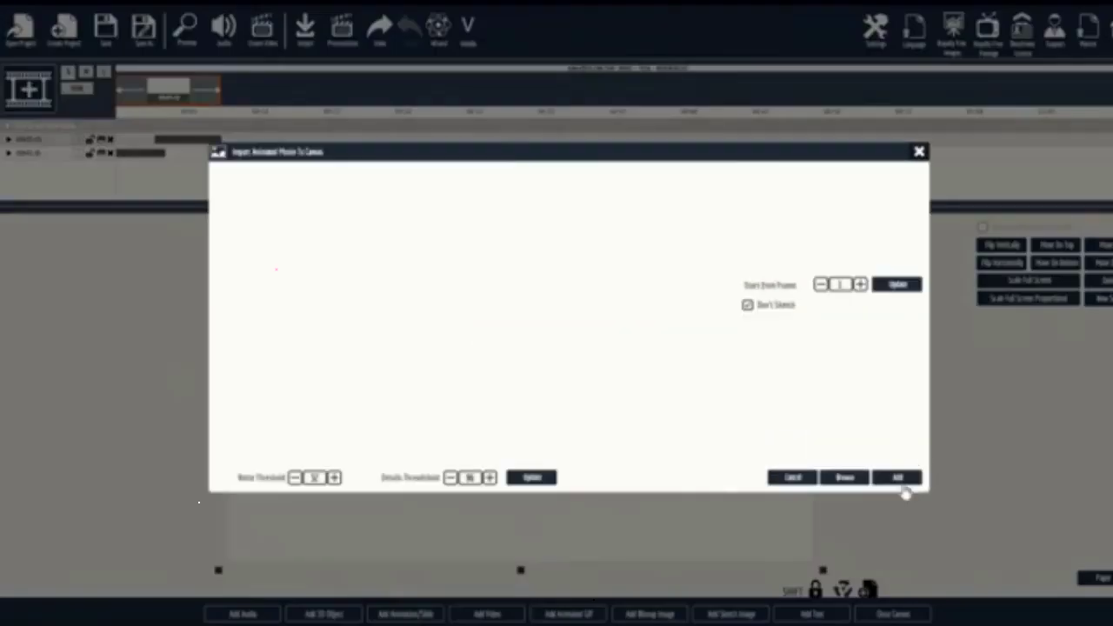
click(897, 477)
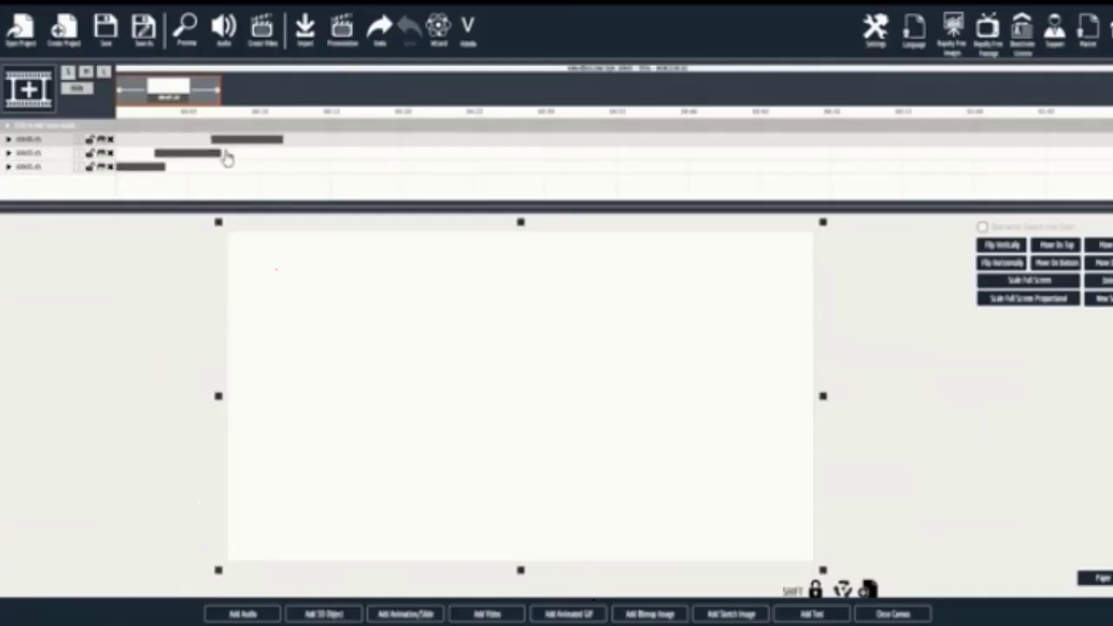
click(894, 614)
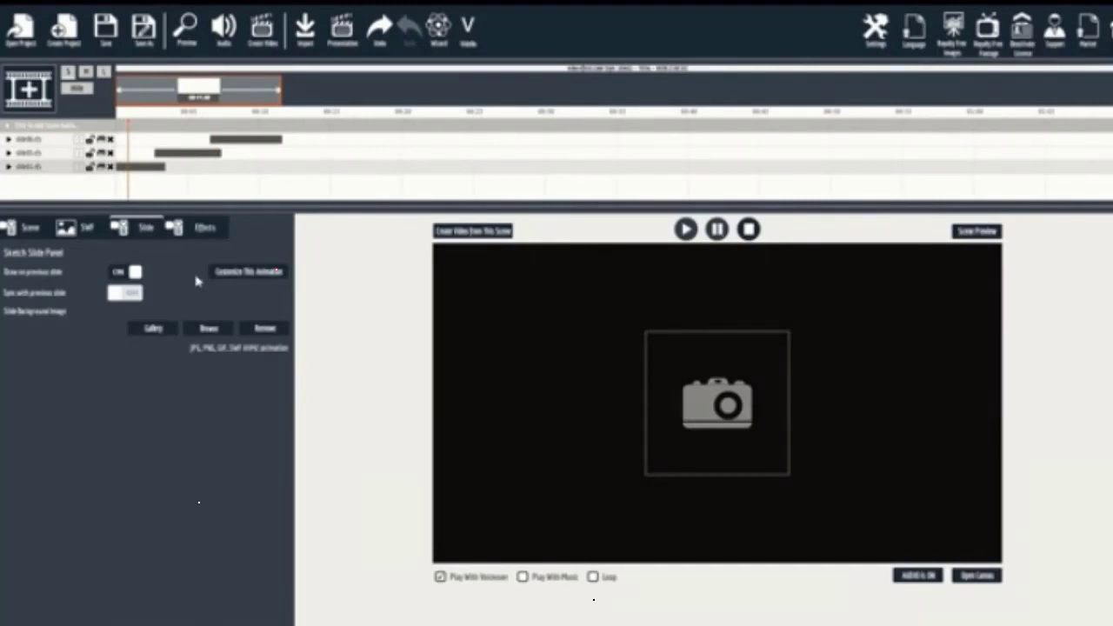
Load the maldives beach photo into the logo slide's Image Area 1
click(222, 274)
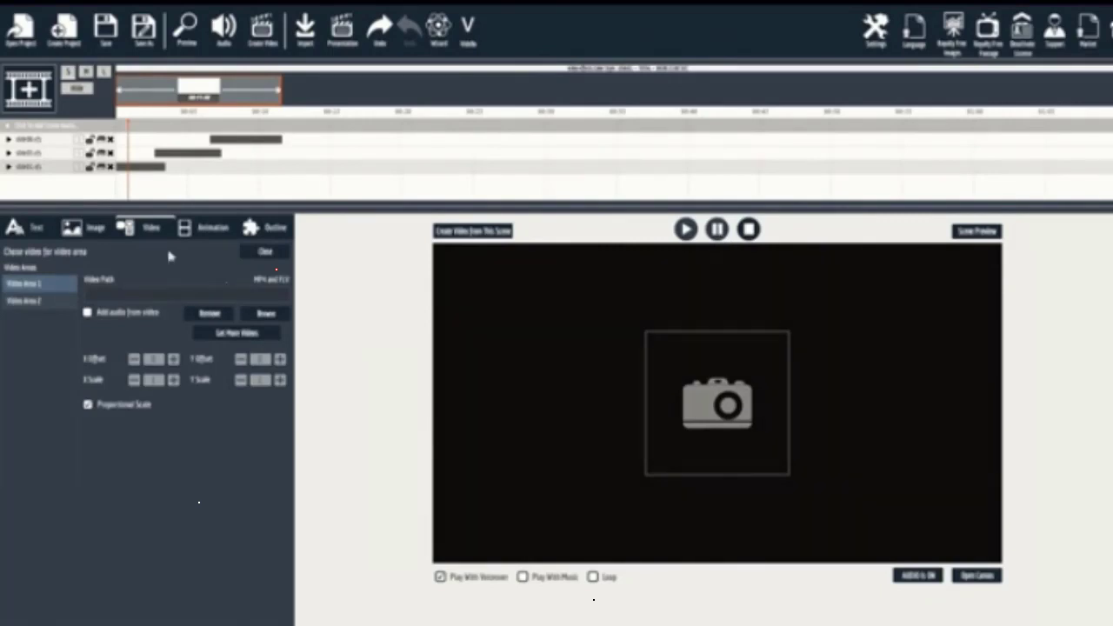
click(96, 232)
click(118, 284)
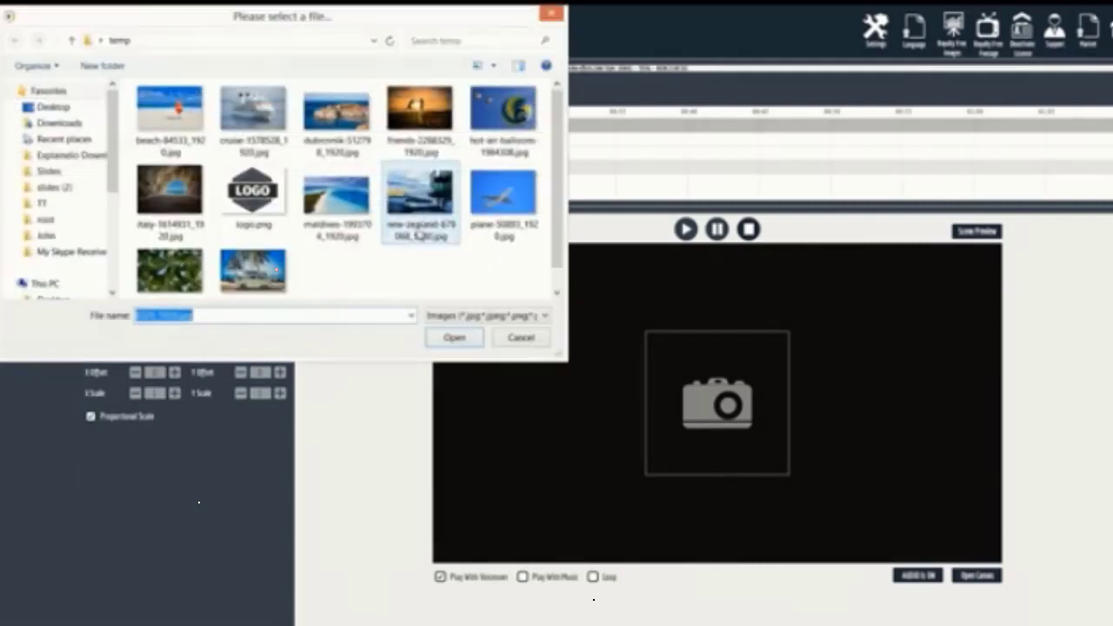
double_click(329, 199)
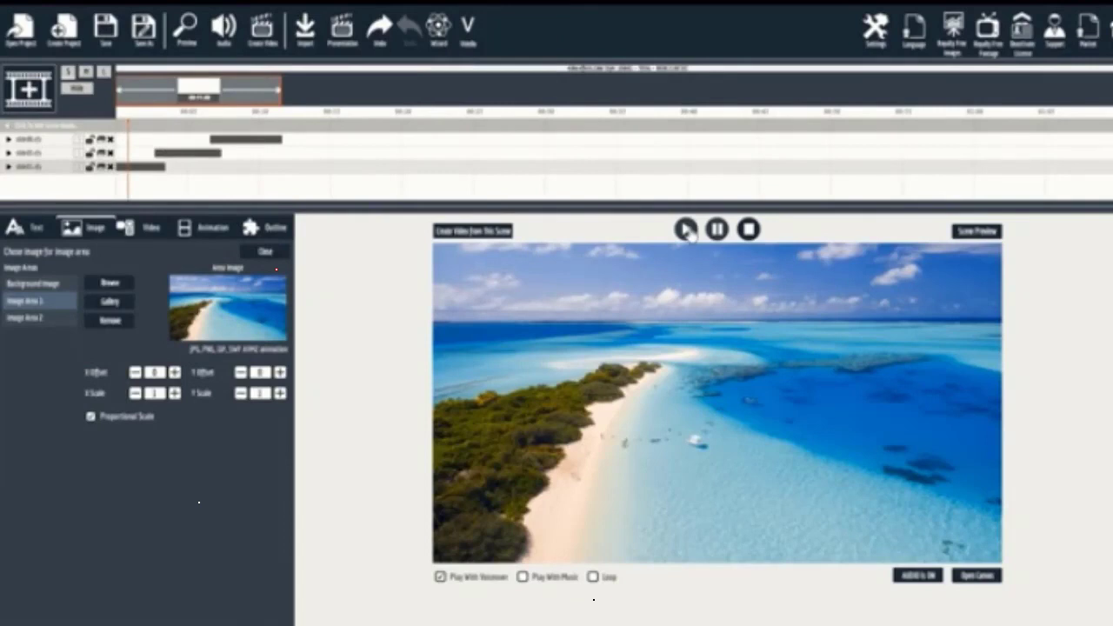
Change the slide text to 'YOUR COMPANY' with 'your company slogan' on one unwrapped line
click(685, 229)
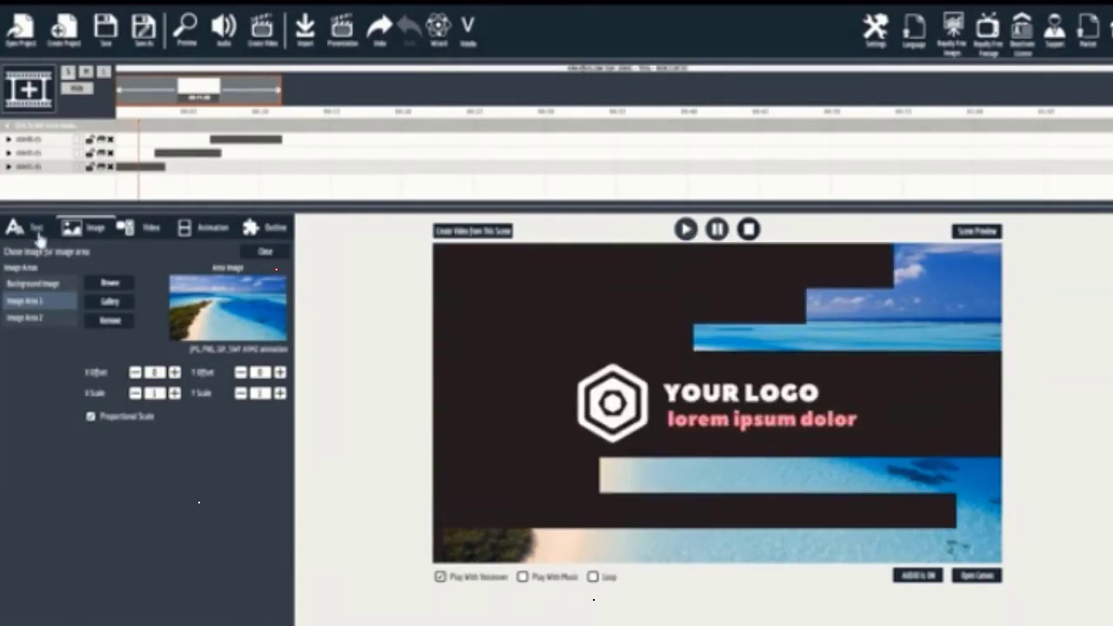
click(37, 231)
drag(137, 283, 111, 281)
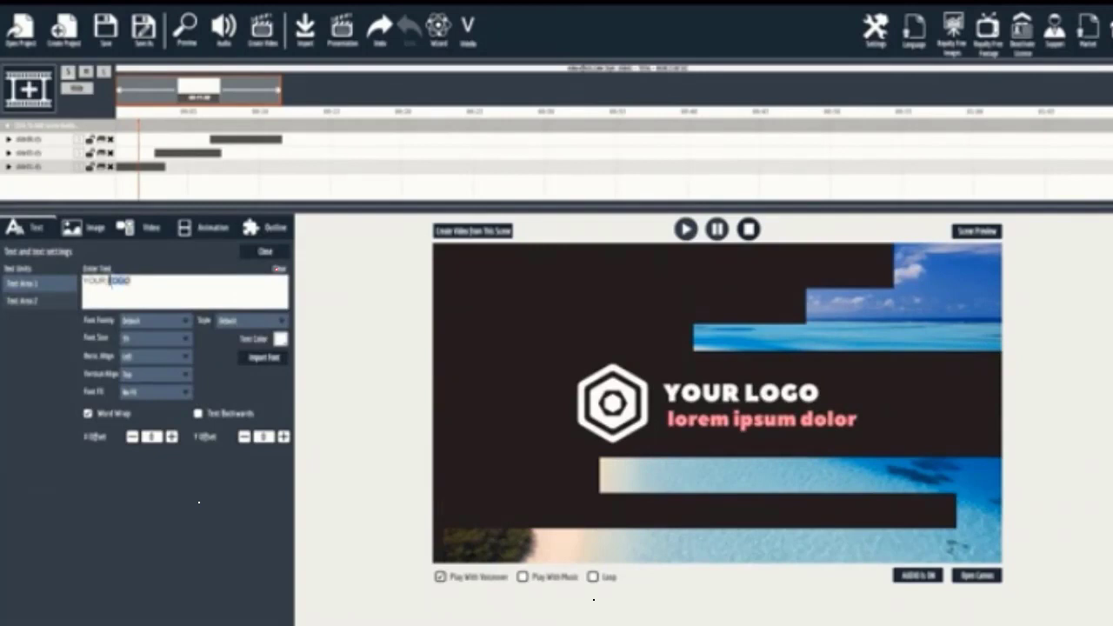
text(COMPANY)
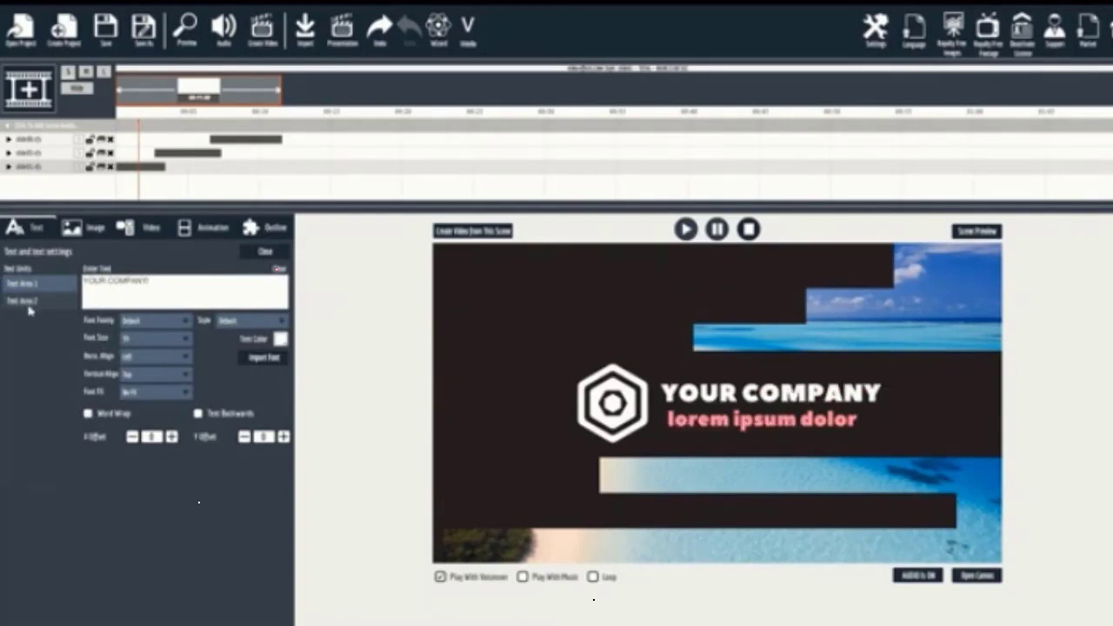
click(26, 301)
text(your company slogan)
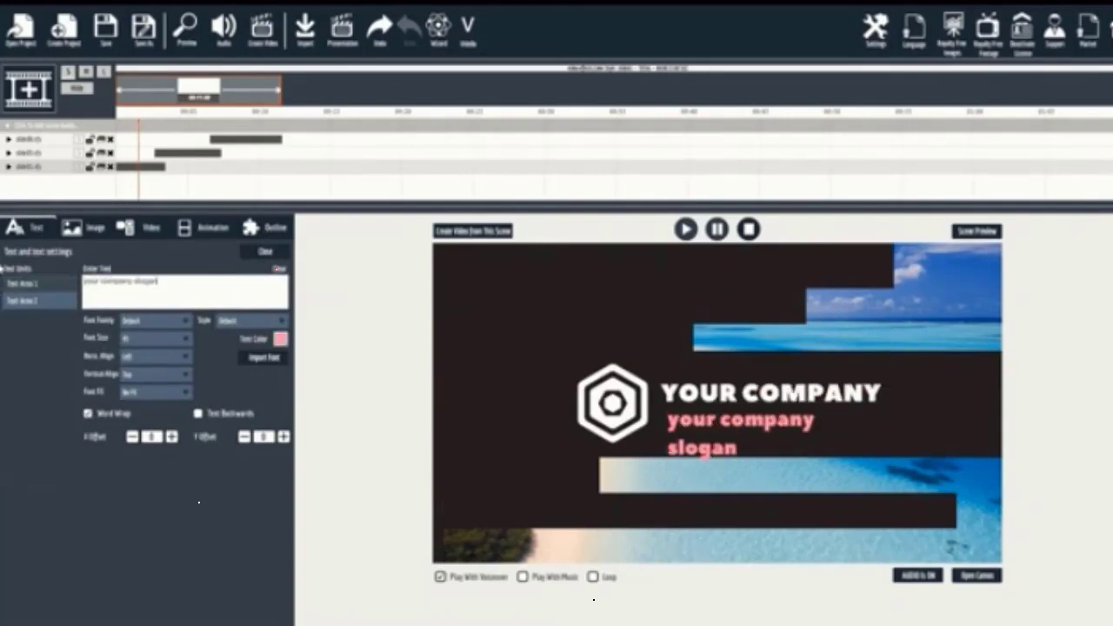
click(87, 414)
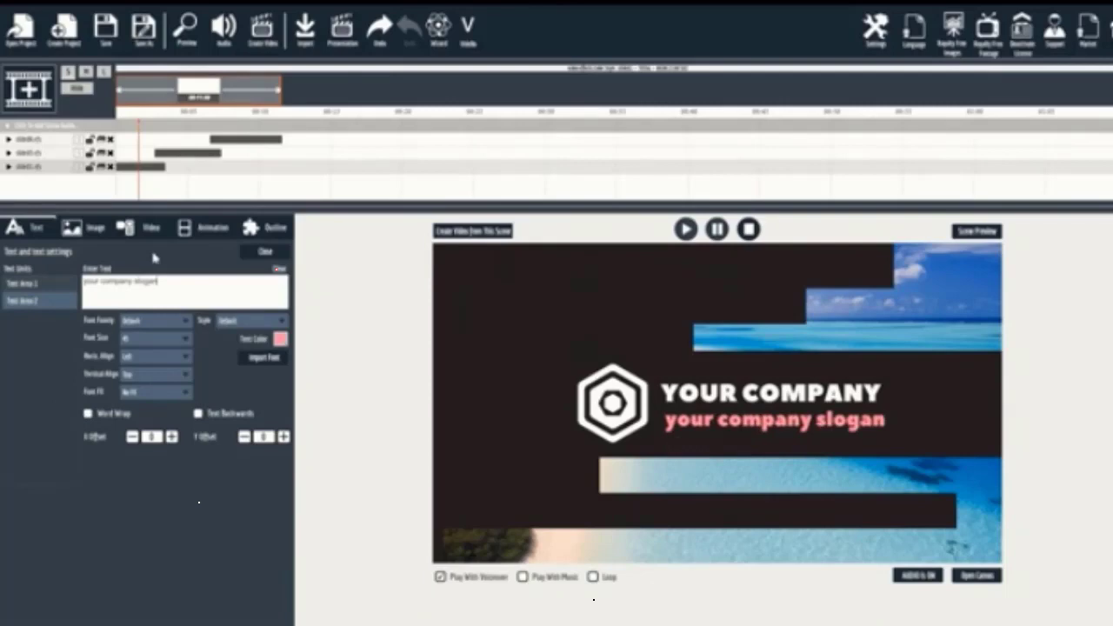
Put logo.png into the hexagon's image area and show the slide's Outline settings
click(85, 227)
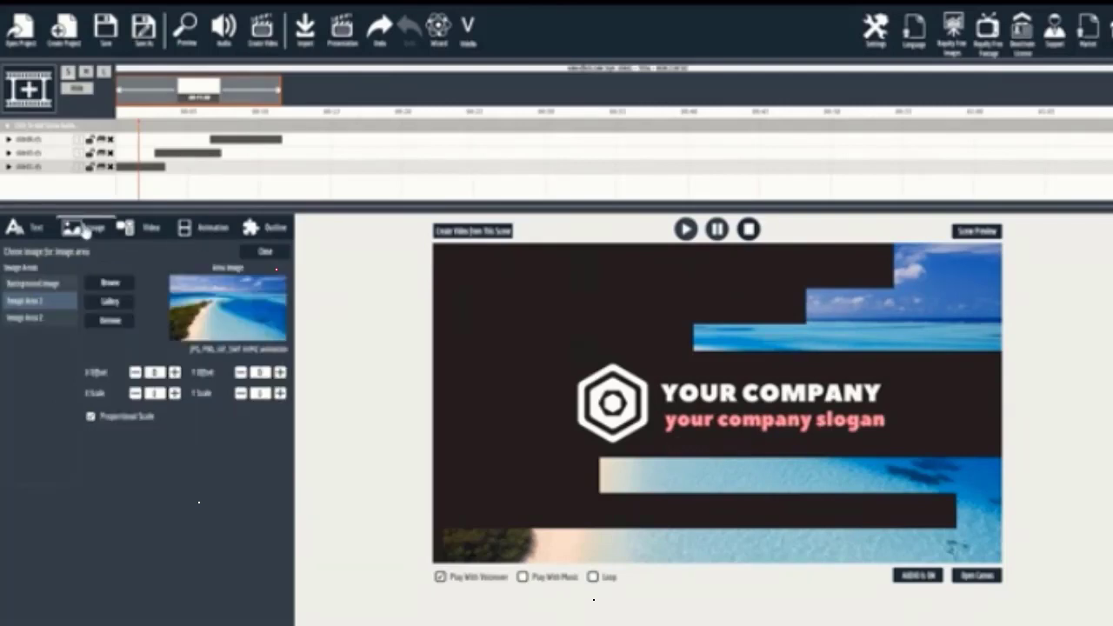
click(29, 319)
click(111, 284)
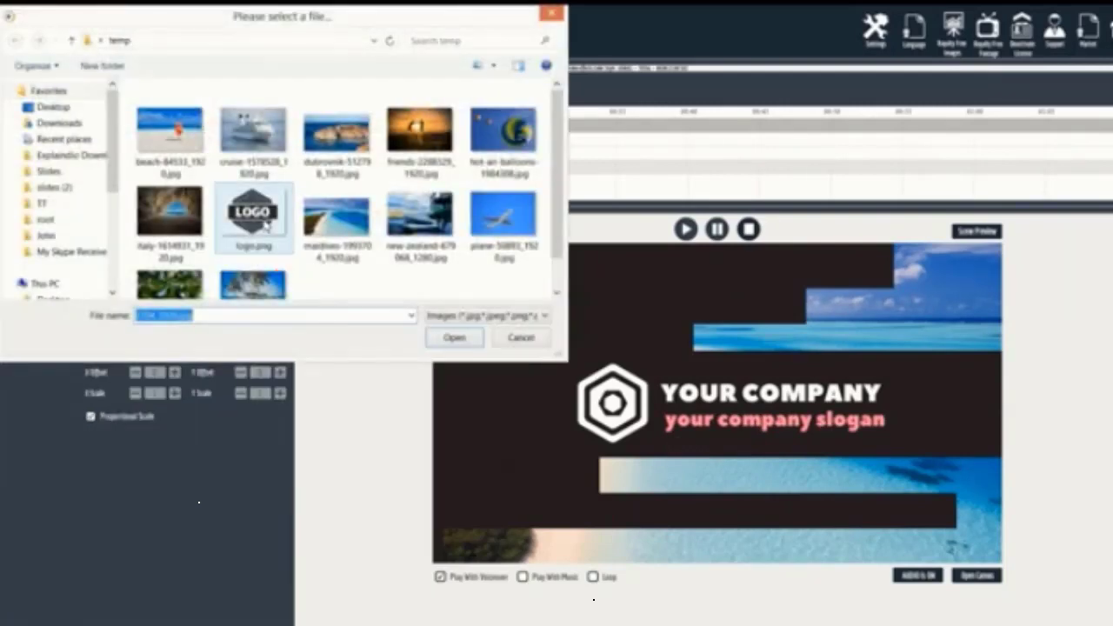
double_click(267, 224)
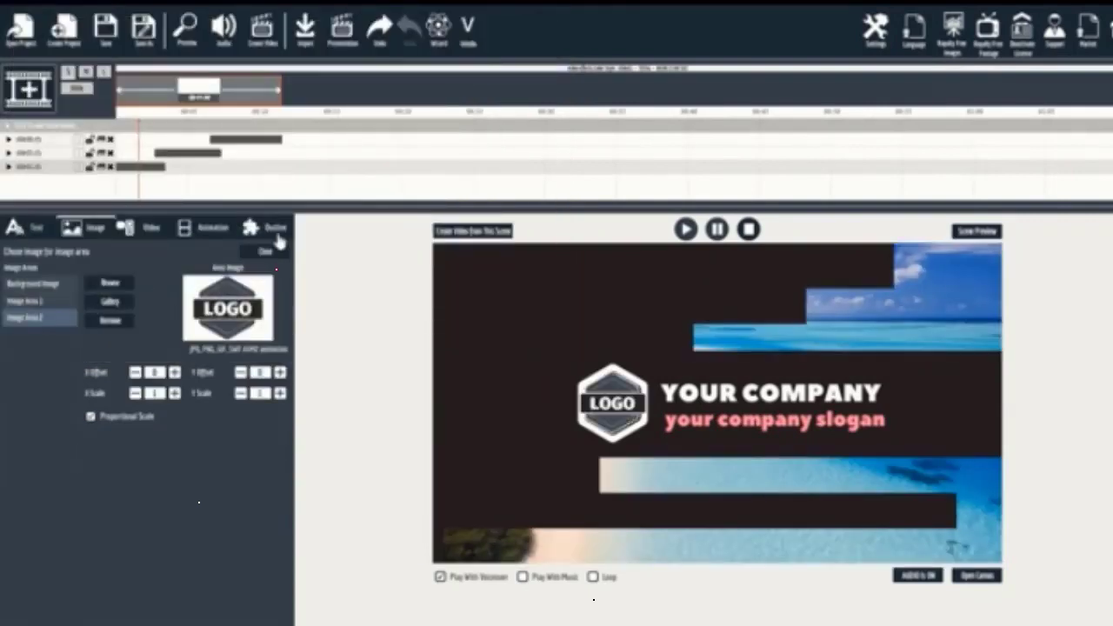
click(271, 227)
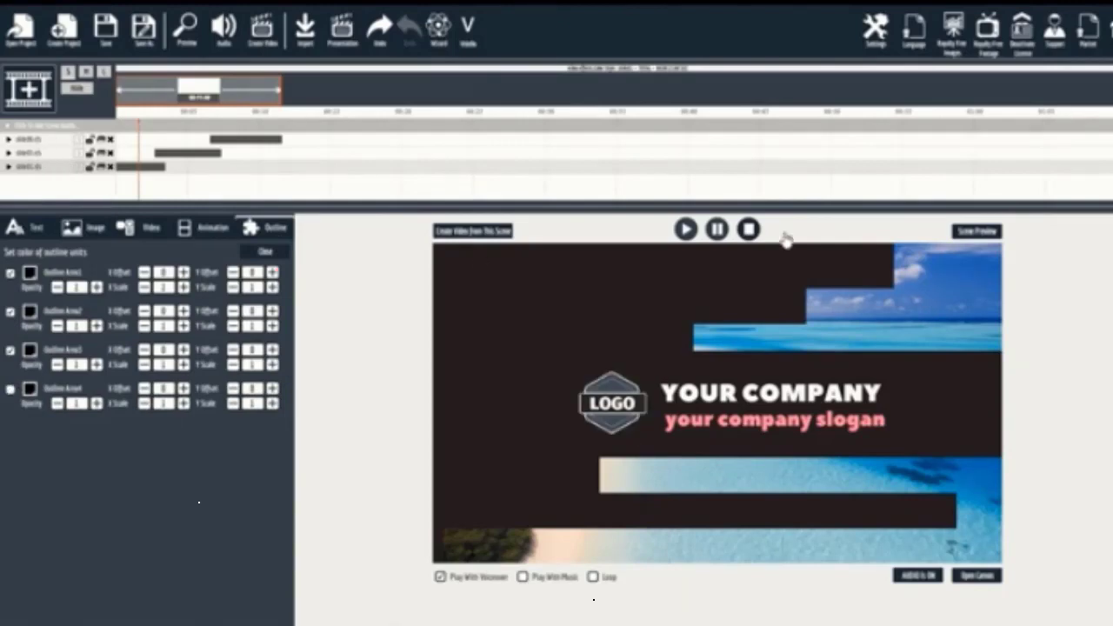
Play the next slide and put a ship photo into its image area
click(718, 232)
click(247, 272)
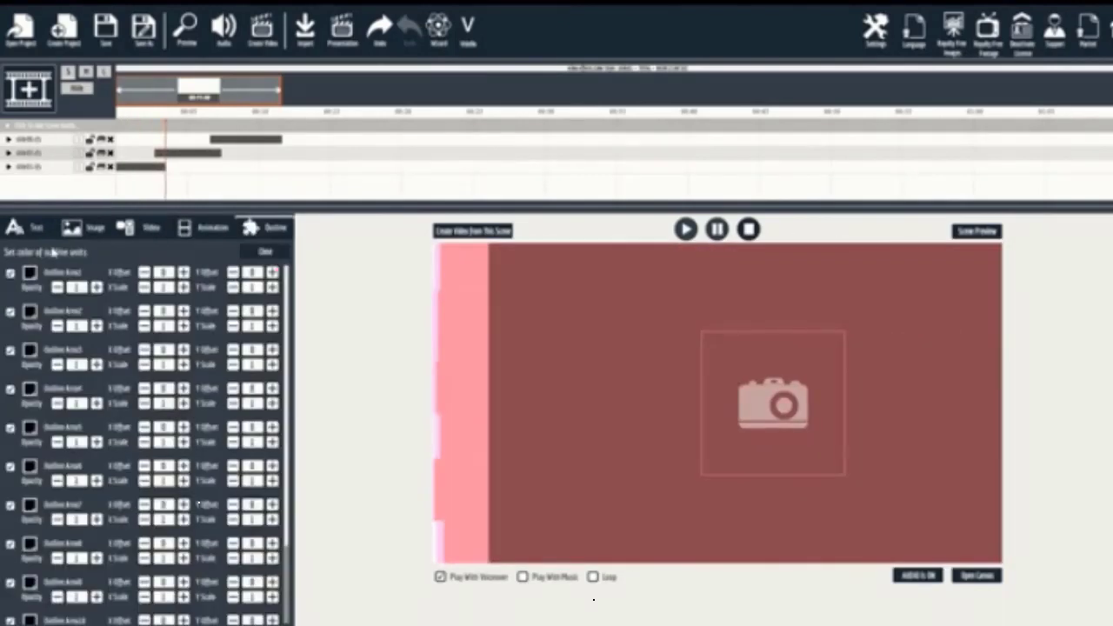
click(86, 228)
click(109, 283)
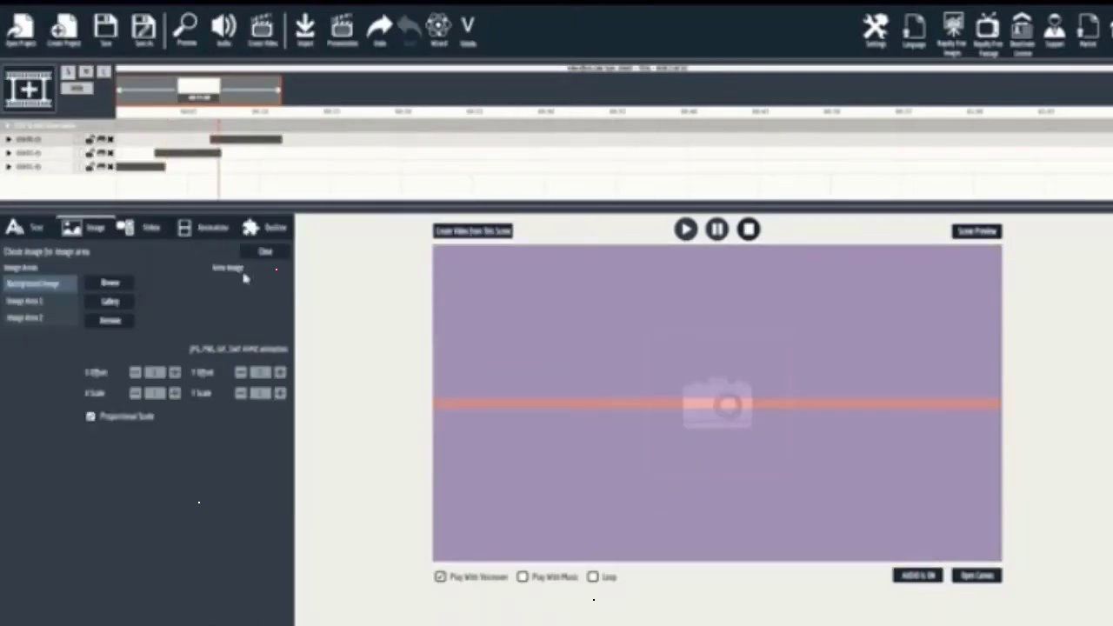
Load stock4.mp4 as the slide's background video
click(154, 223)
click(266, 314)
click(172, 196)
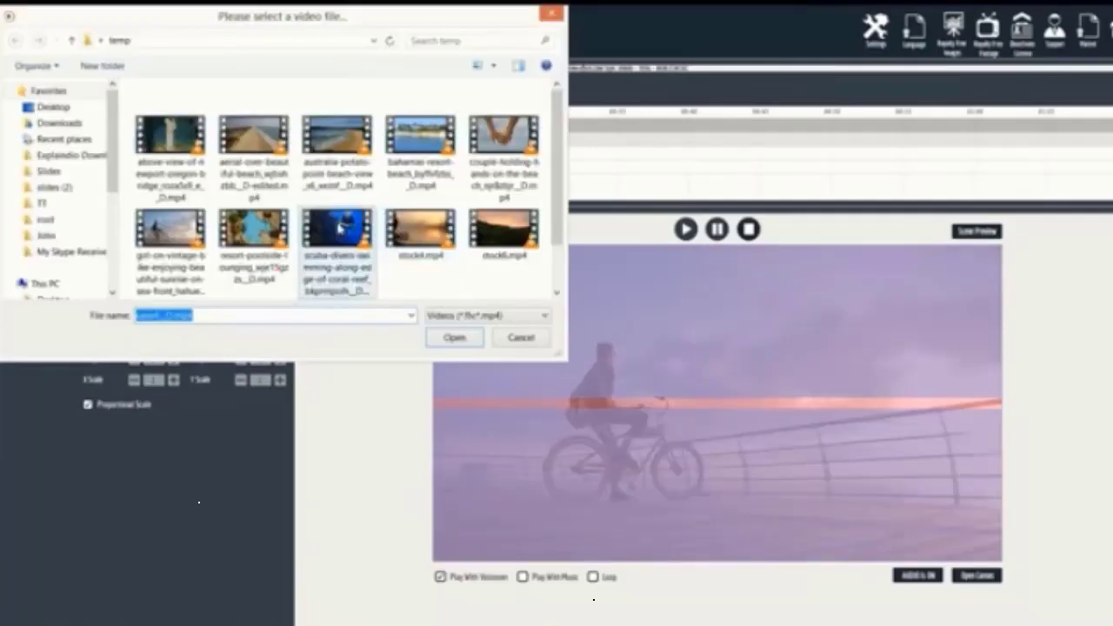
double_click(424, 233)
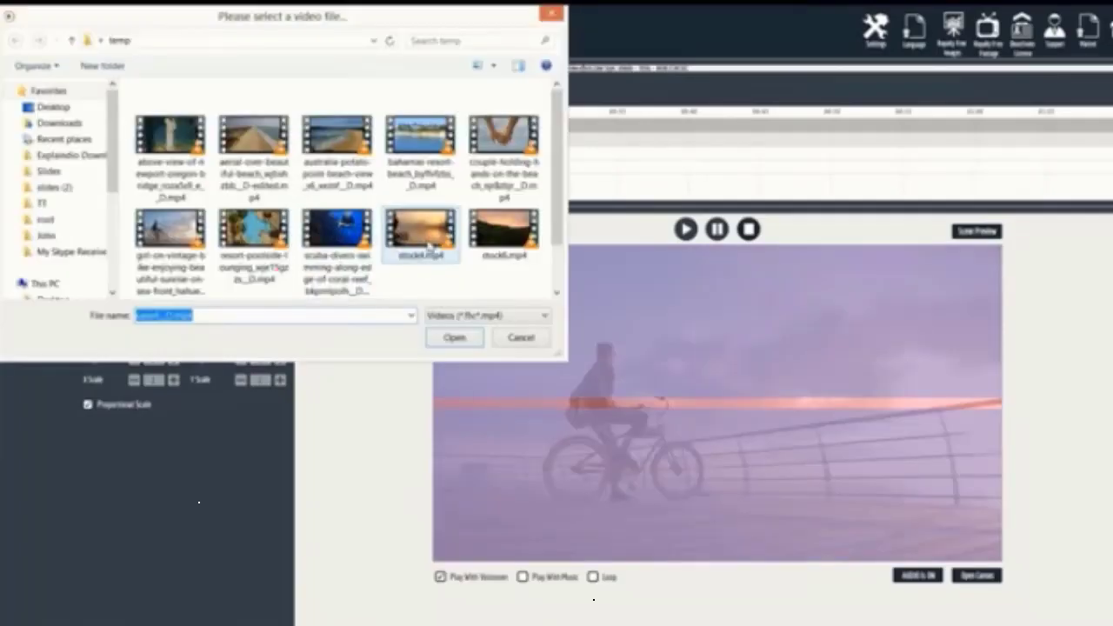
click(261, 227)
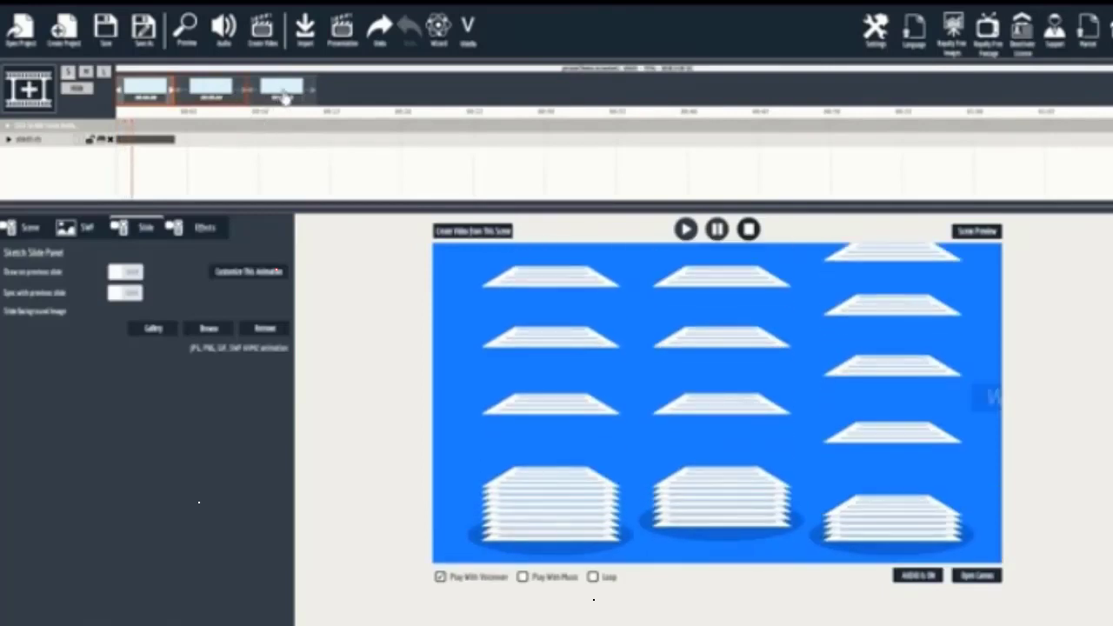
Go to the third slide and set its text area to 'Accounting Company'
click(284, 96)
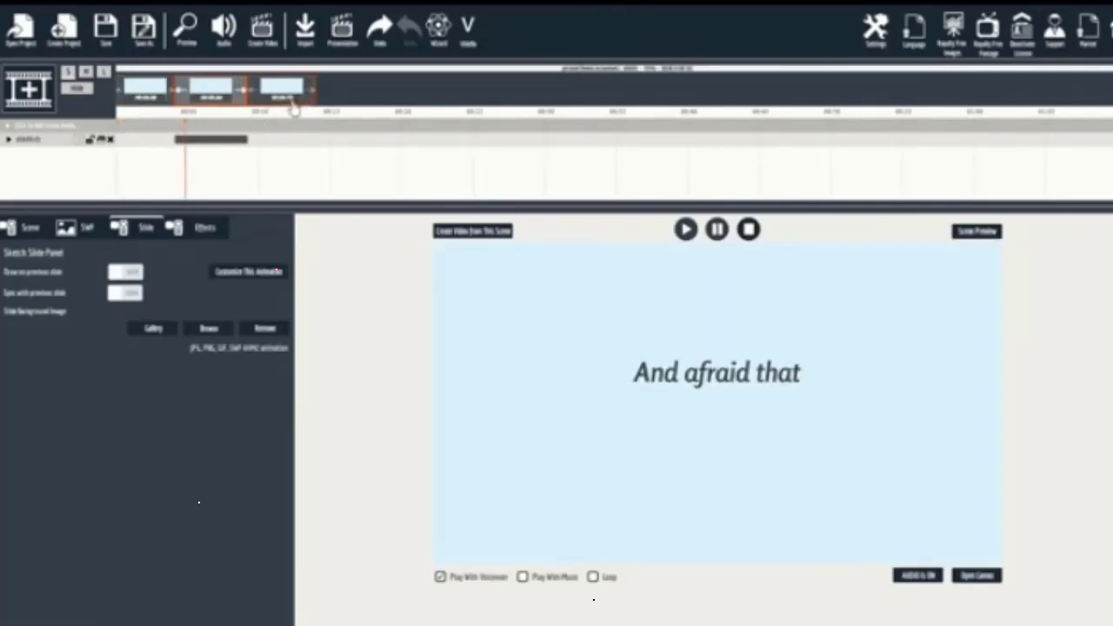
click(294, 106)
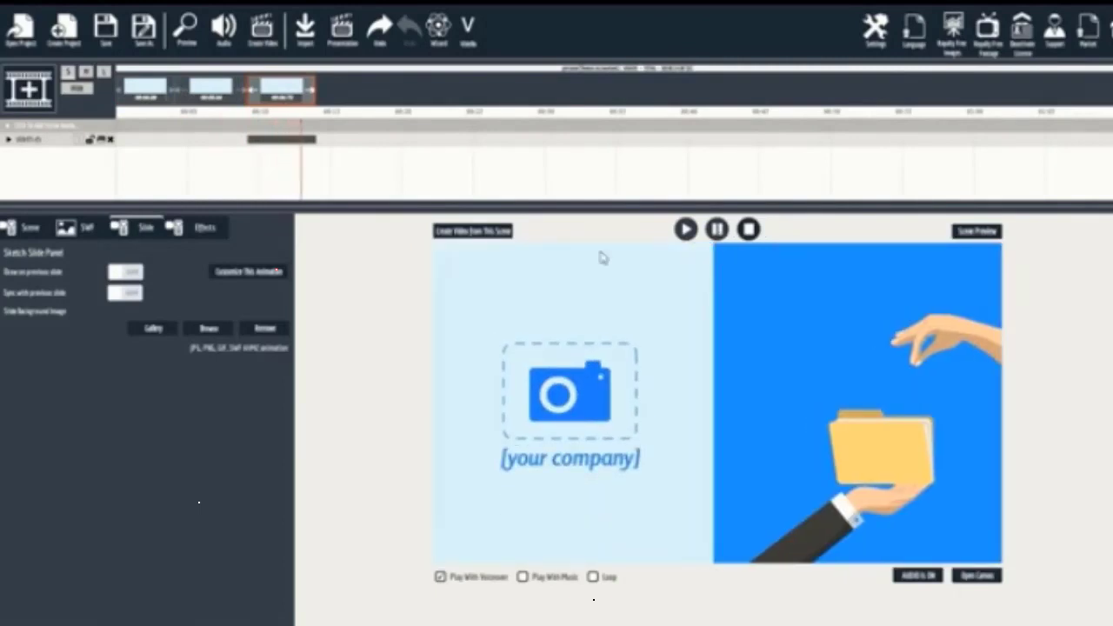
click(255, 272)
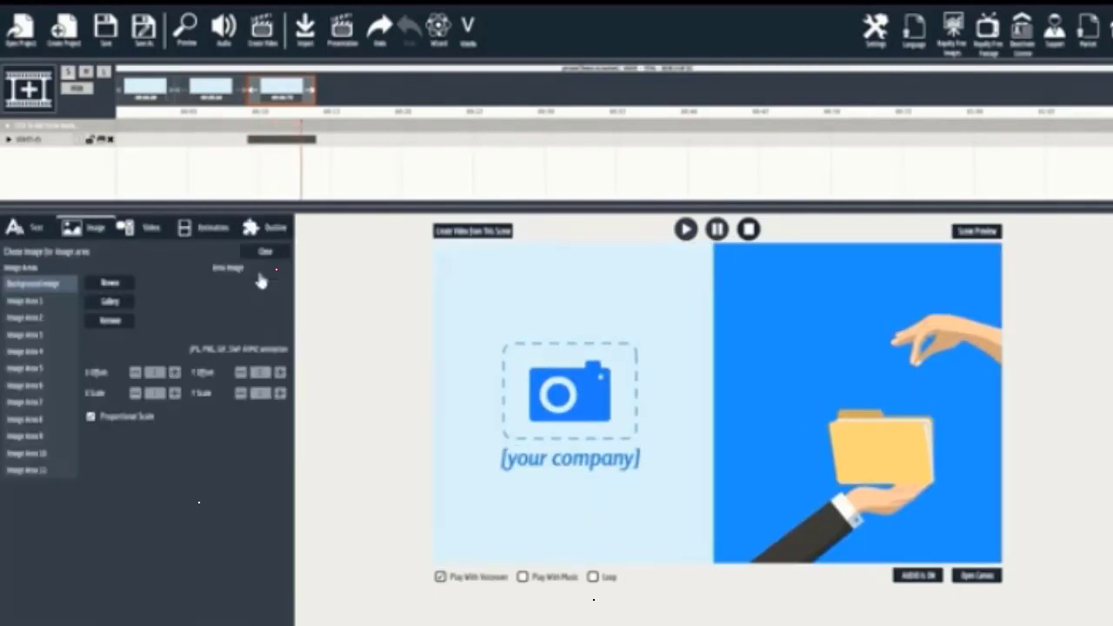
click(31, 228)
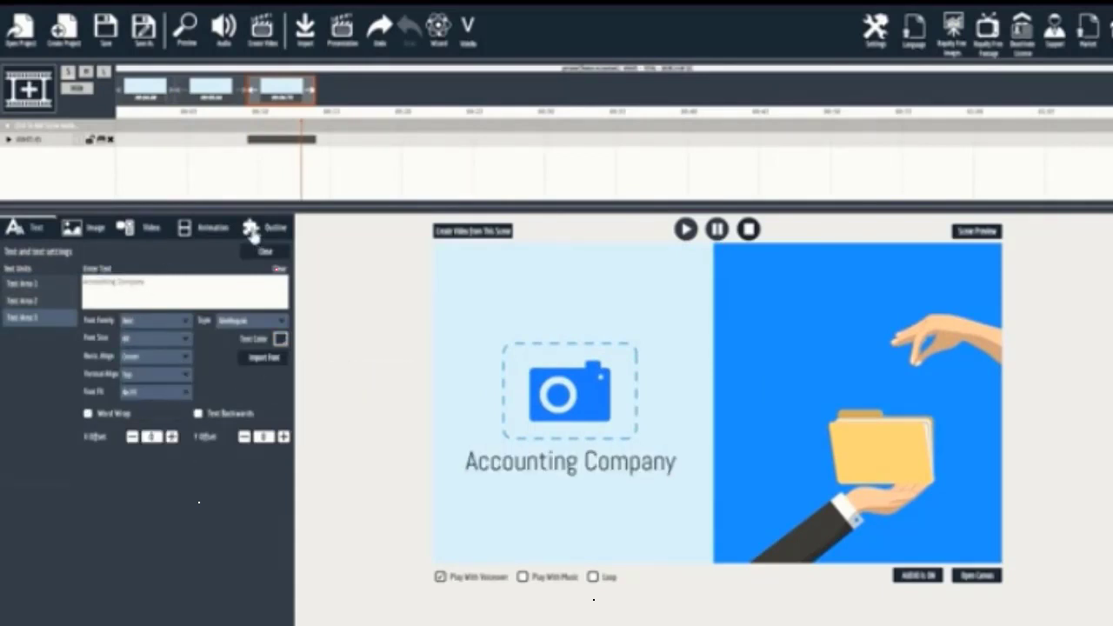
Replace the camera placeholder in Image Area 11 with logo.png
click(98, 231)
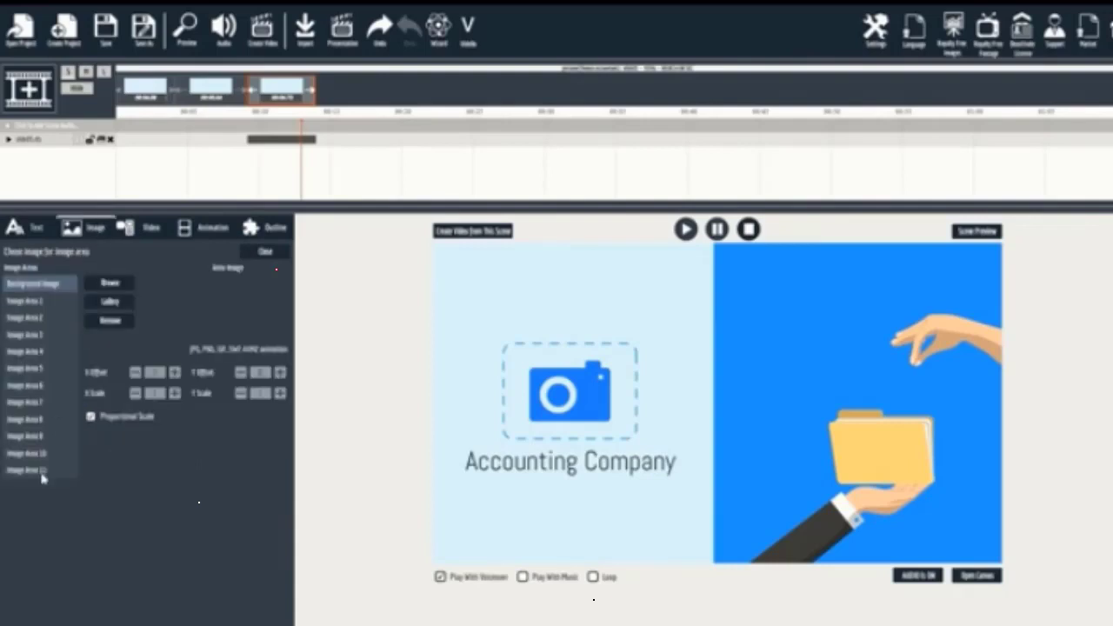
click(113, 283)
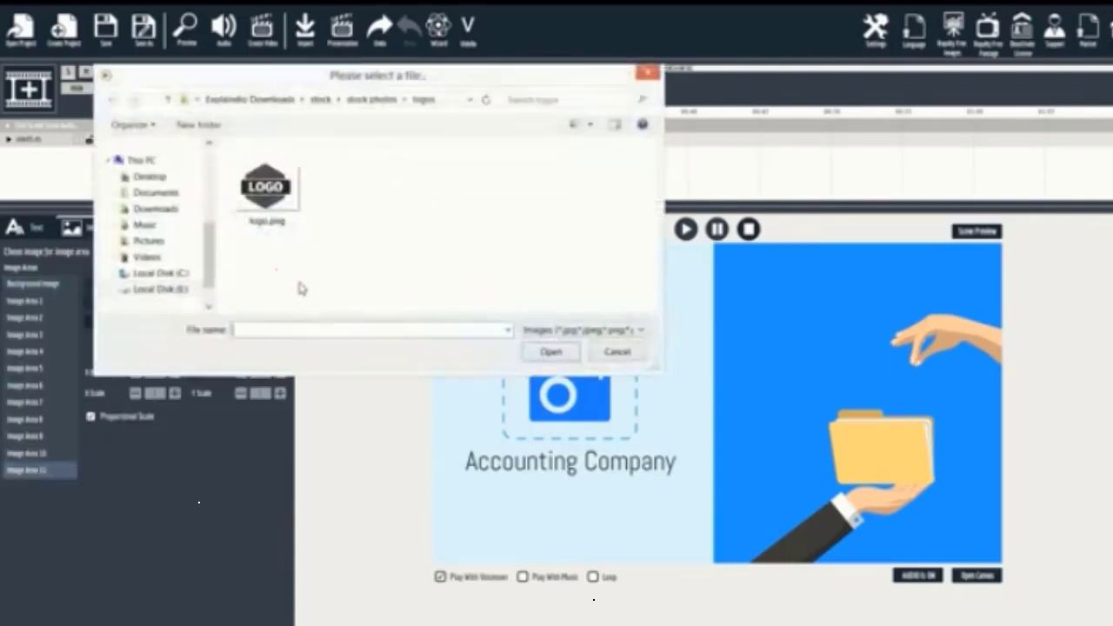
double_click(277, 202)
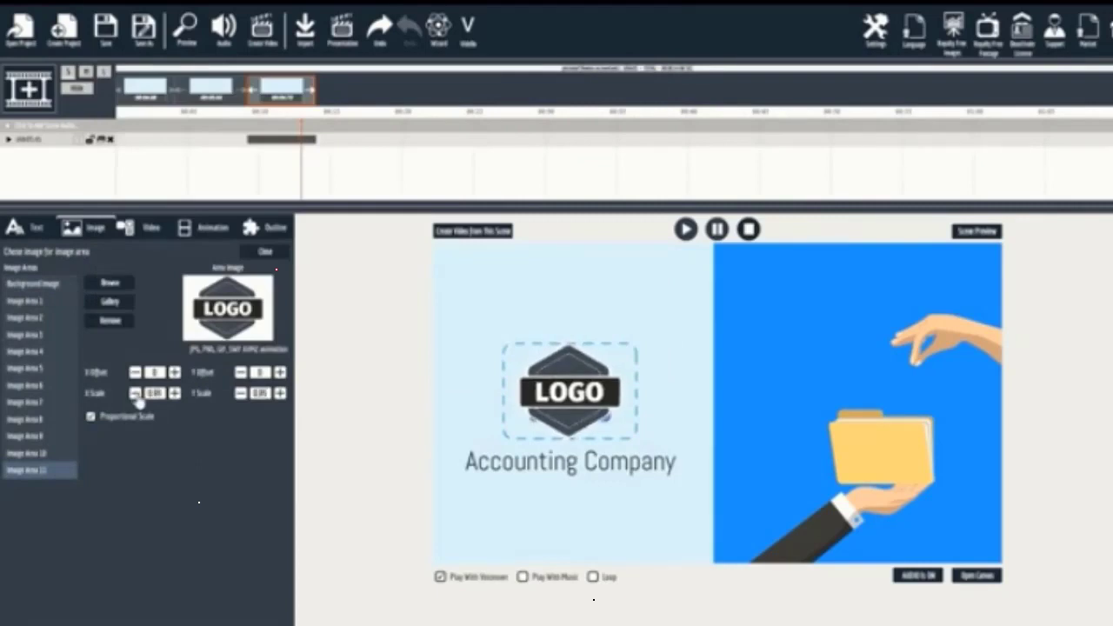
click(265, 228)
scroll(10, 600, down, 5)
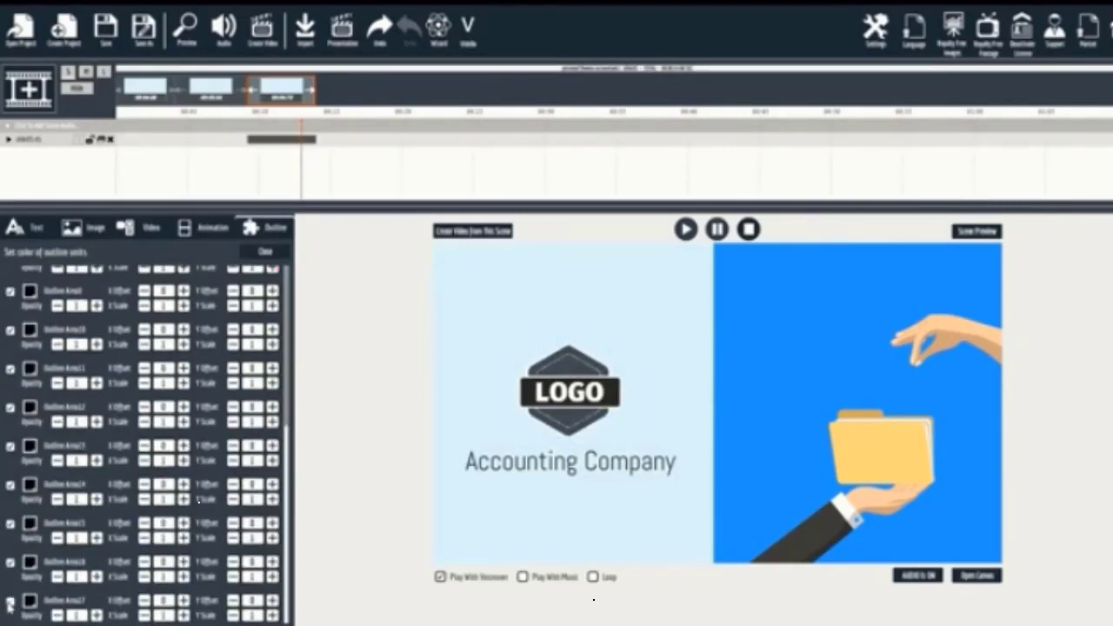
Preview the whole Accounting Company explainer video from start to finish
click(188, 48)
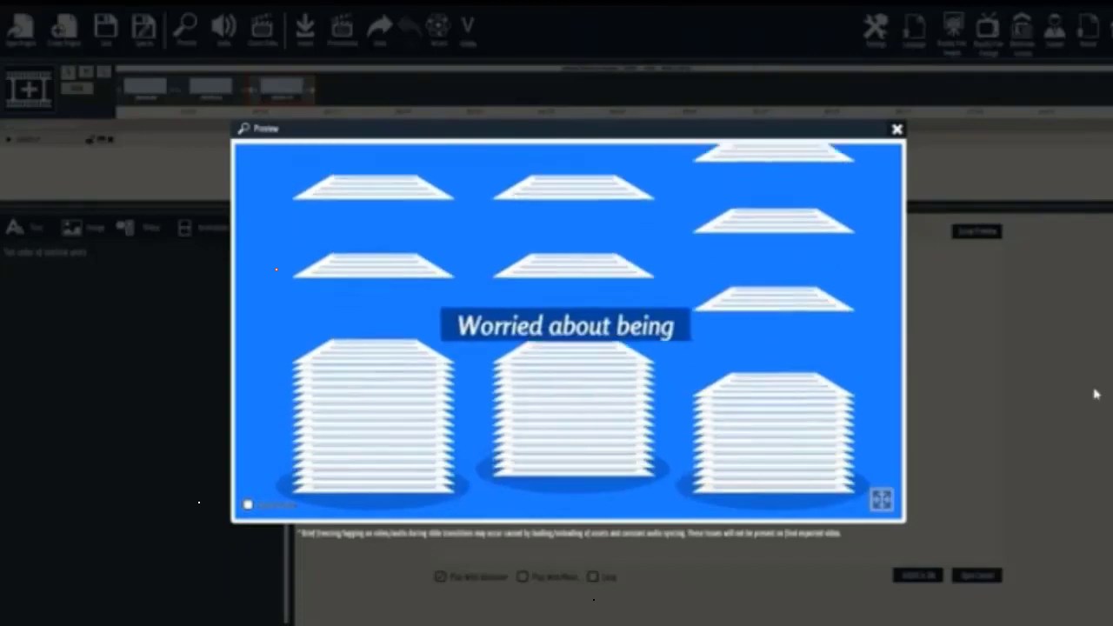